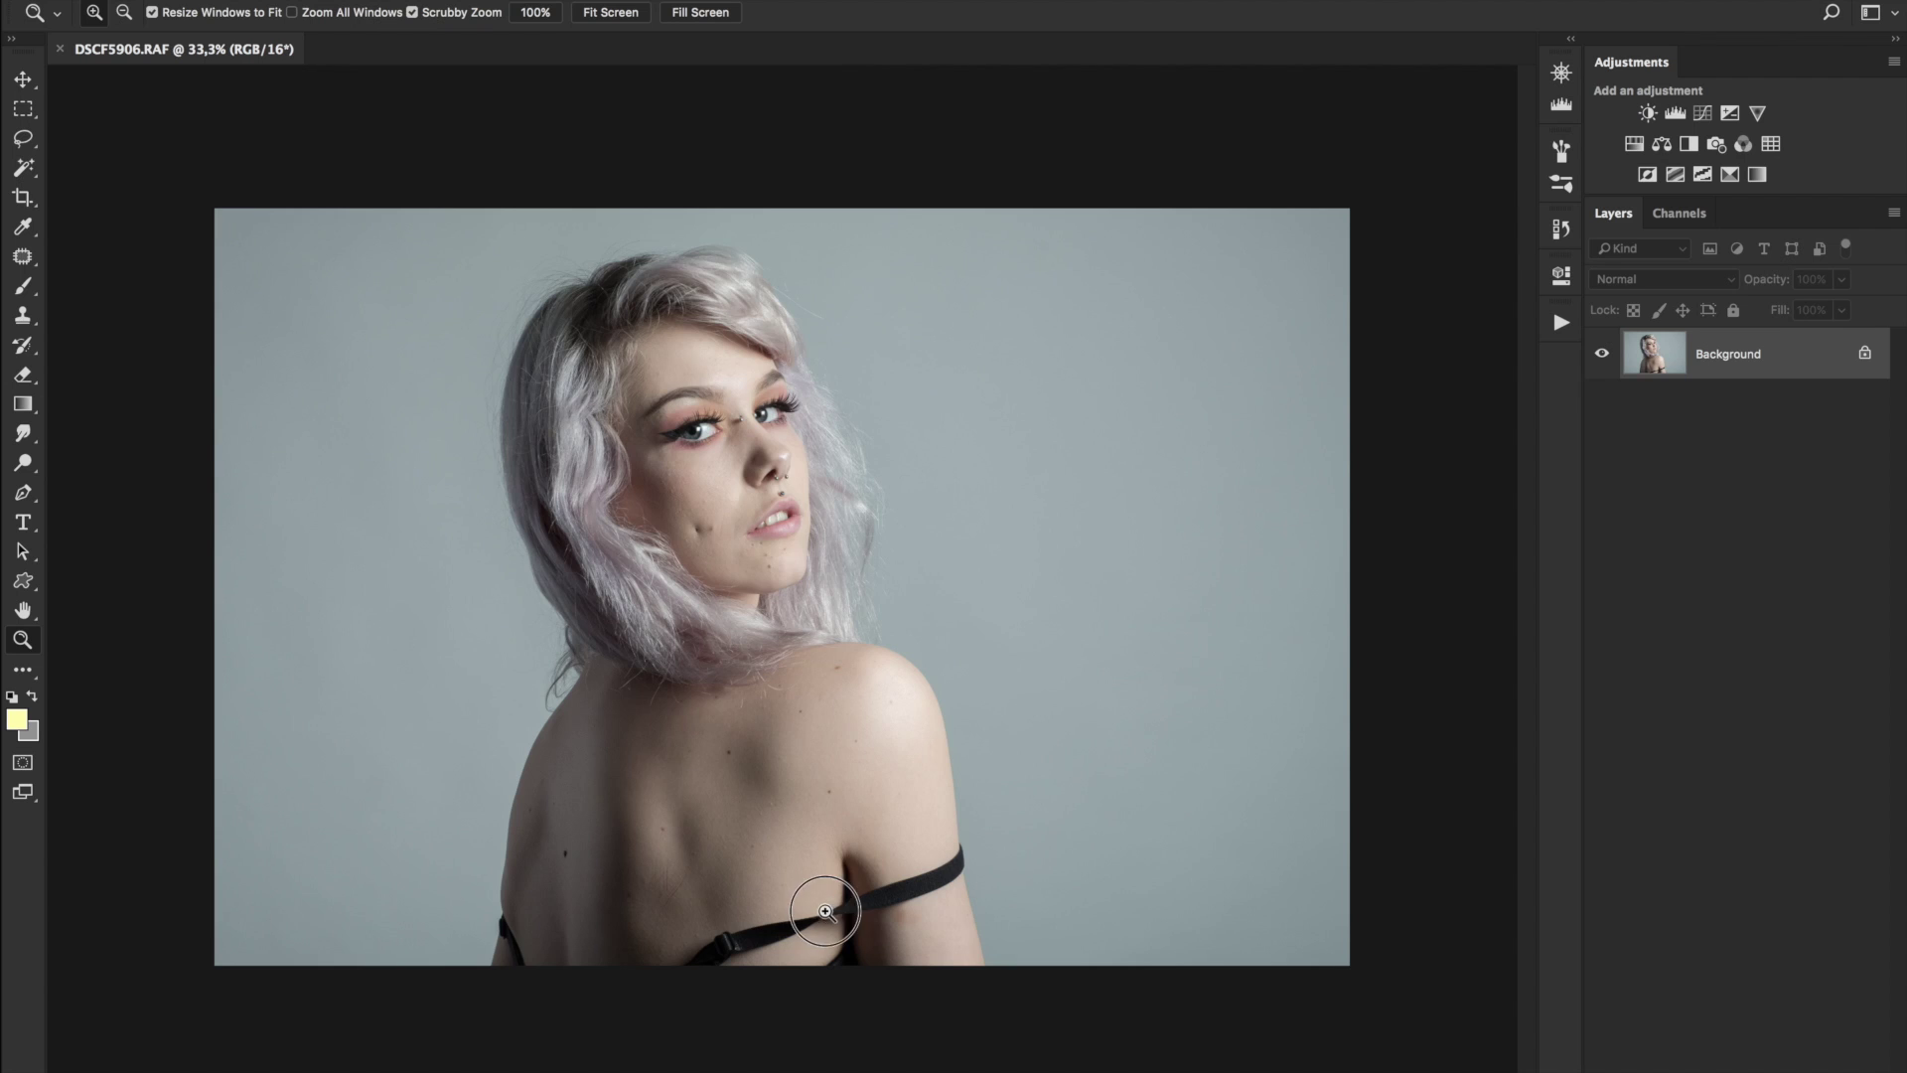
# - Examine the twisted black strap beside the underarm up close, and the back as a whole
pyautogui.click(819, 914)
pyautogui.click(820, 919)
pyautogui.click(822, 916)
pyautogui.click(823, 916)
pyautogui.click(822, 916)
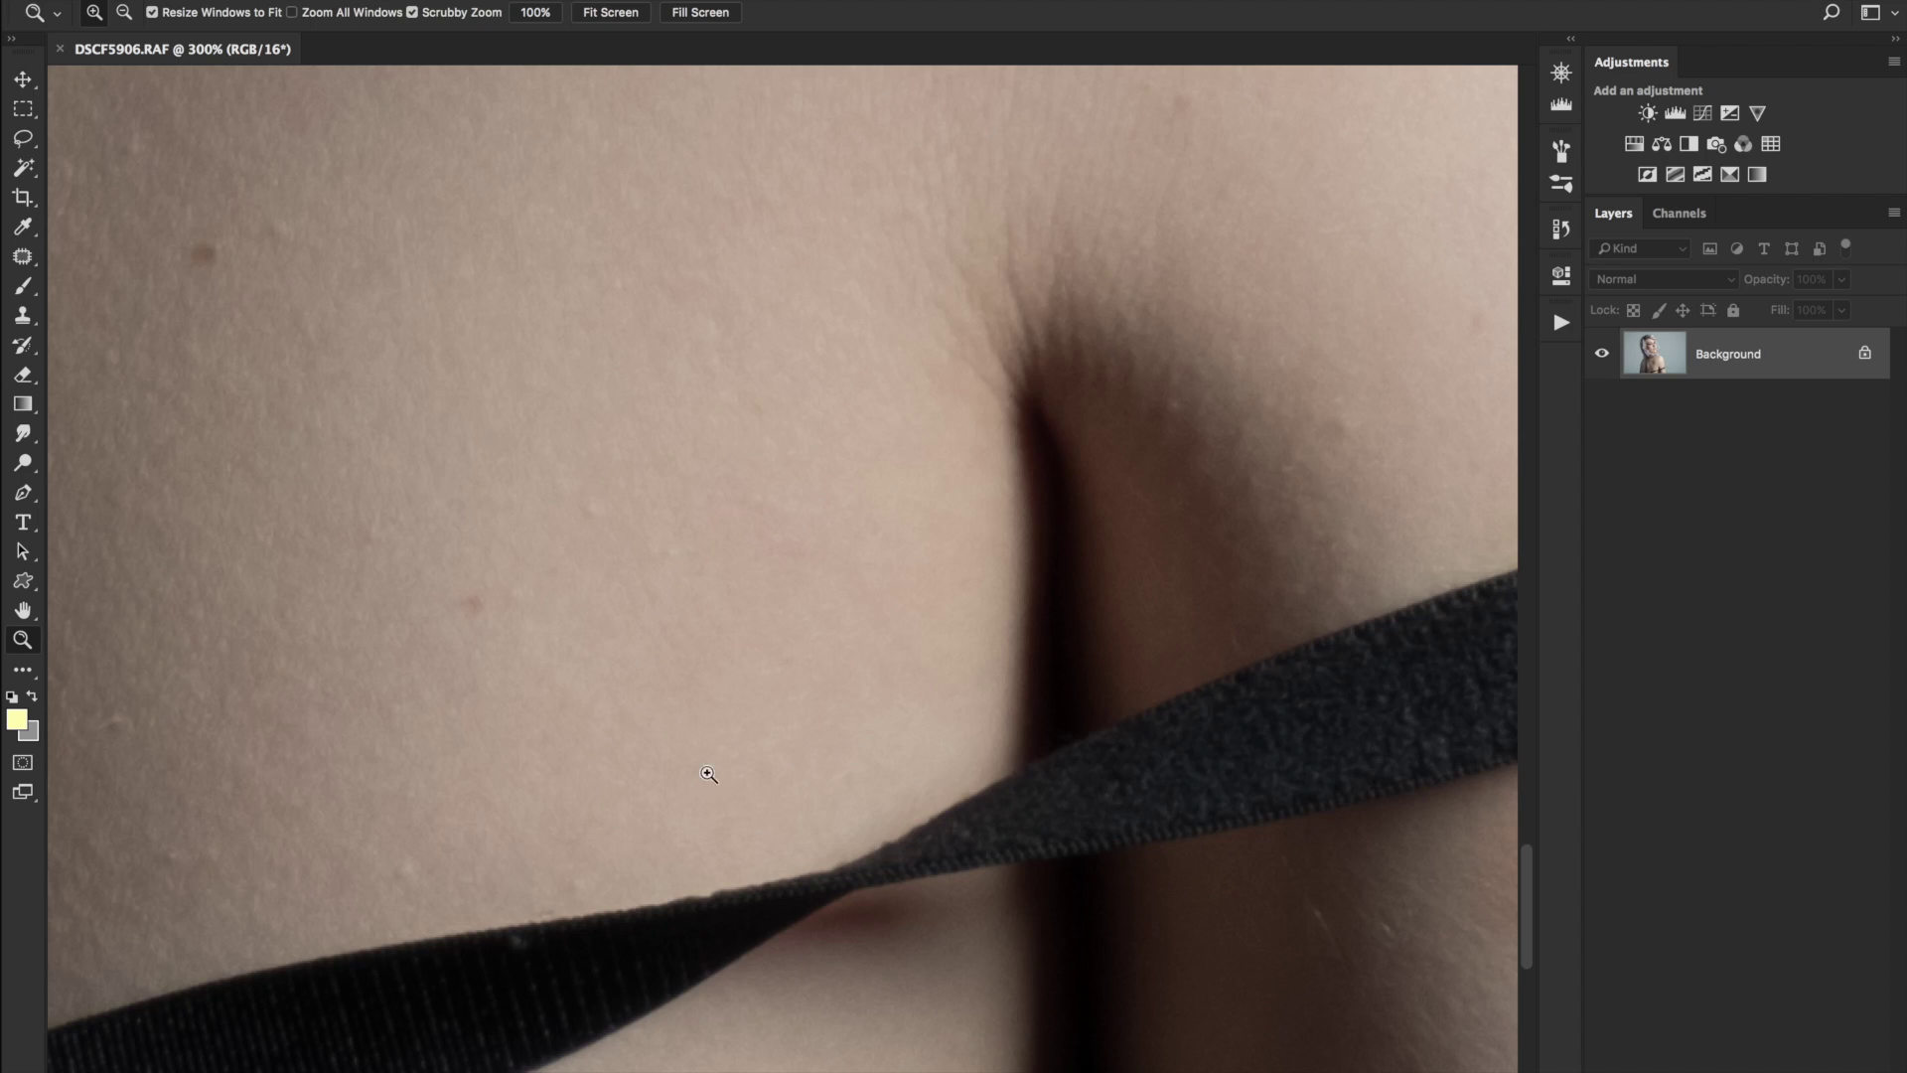
pyautogui.press('alt')
pyautogui.keyDown('alt'); pyautogui.click(810, 792); pyautogui.keyUp('alt')
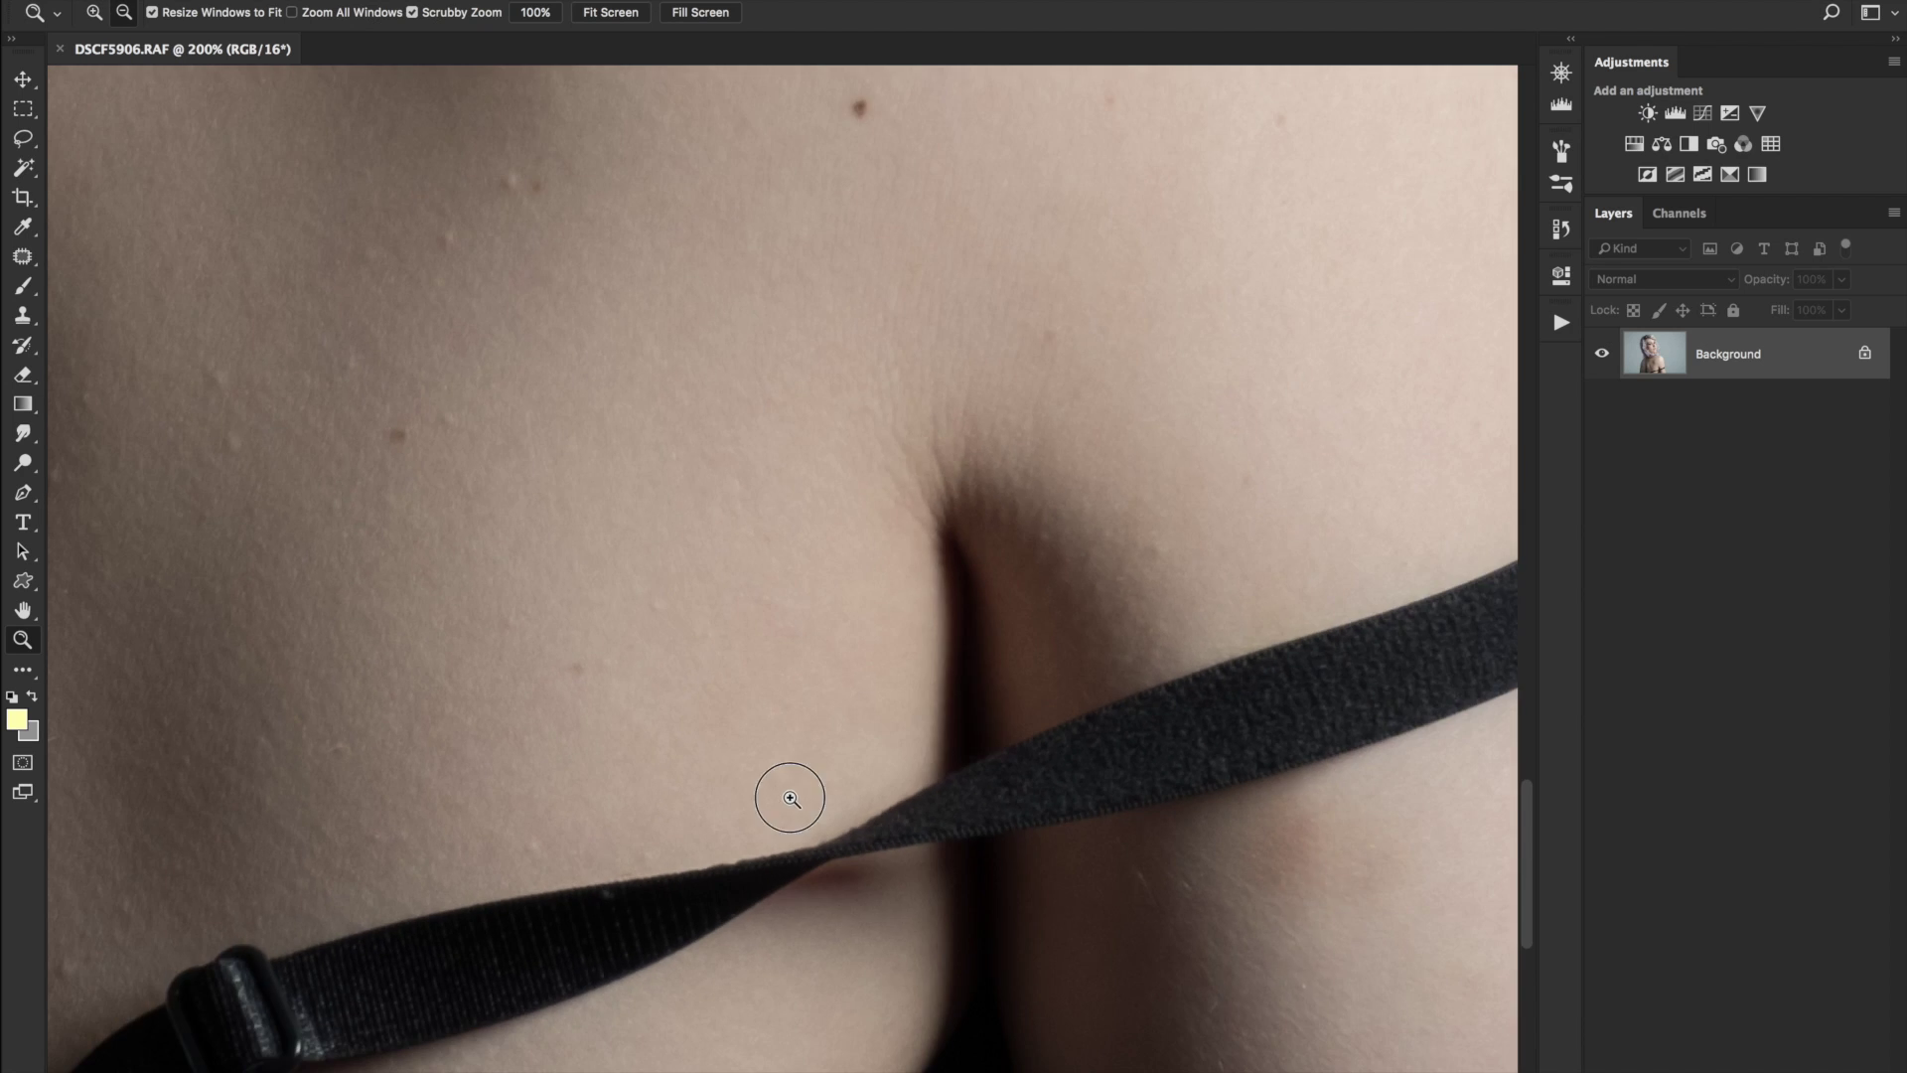
pyautogui.keyDown('alt'); pyautogui.click(807, 793); pyautogui.keyUp('alt')
pyautogui.keyDown('alt'); pyautogui.click(802, 795); pyautogui.keyUp('alt')
pyautogui.keyDown('alt'); pyautogui.click(801, 795); pyautogui.keyUp('alt')
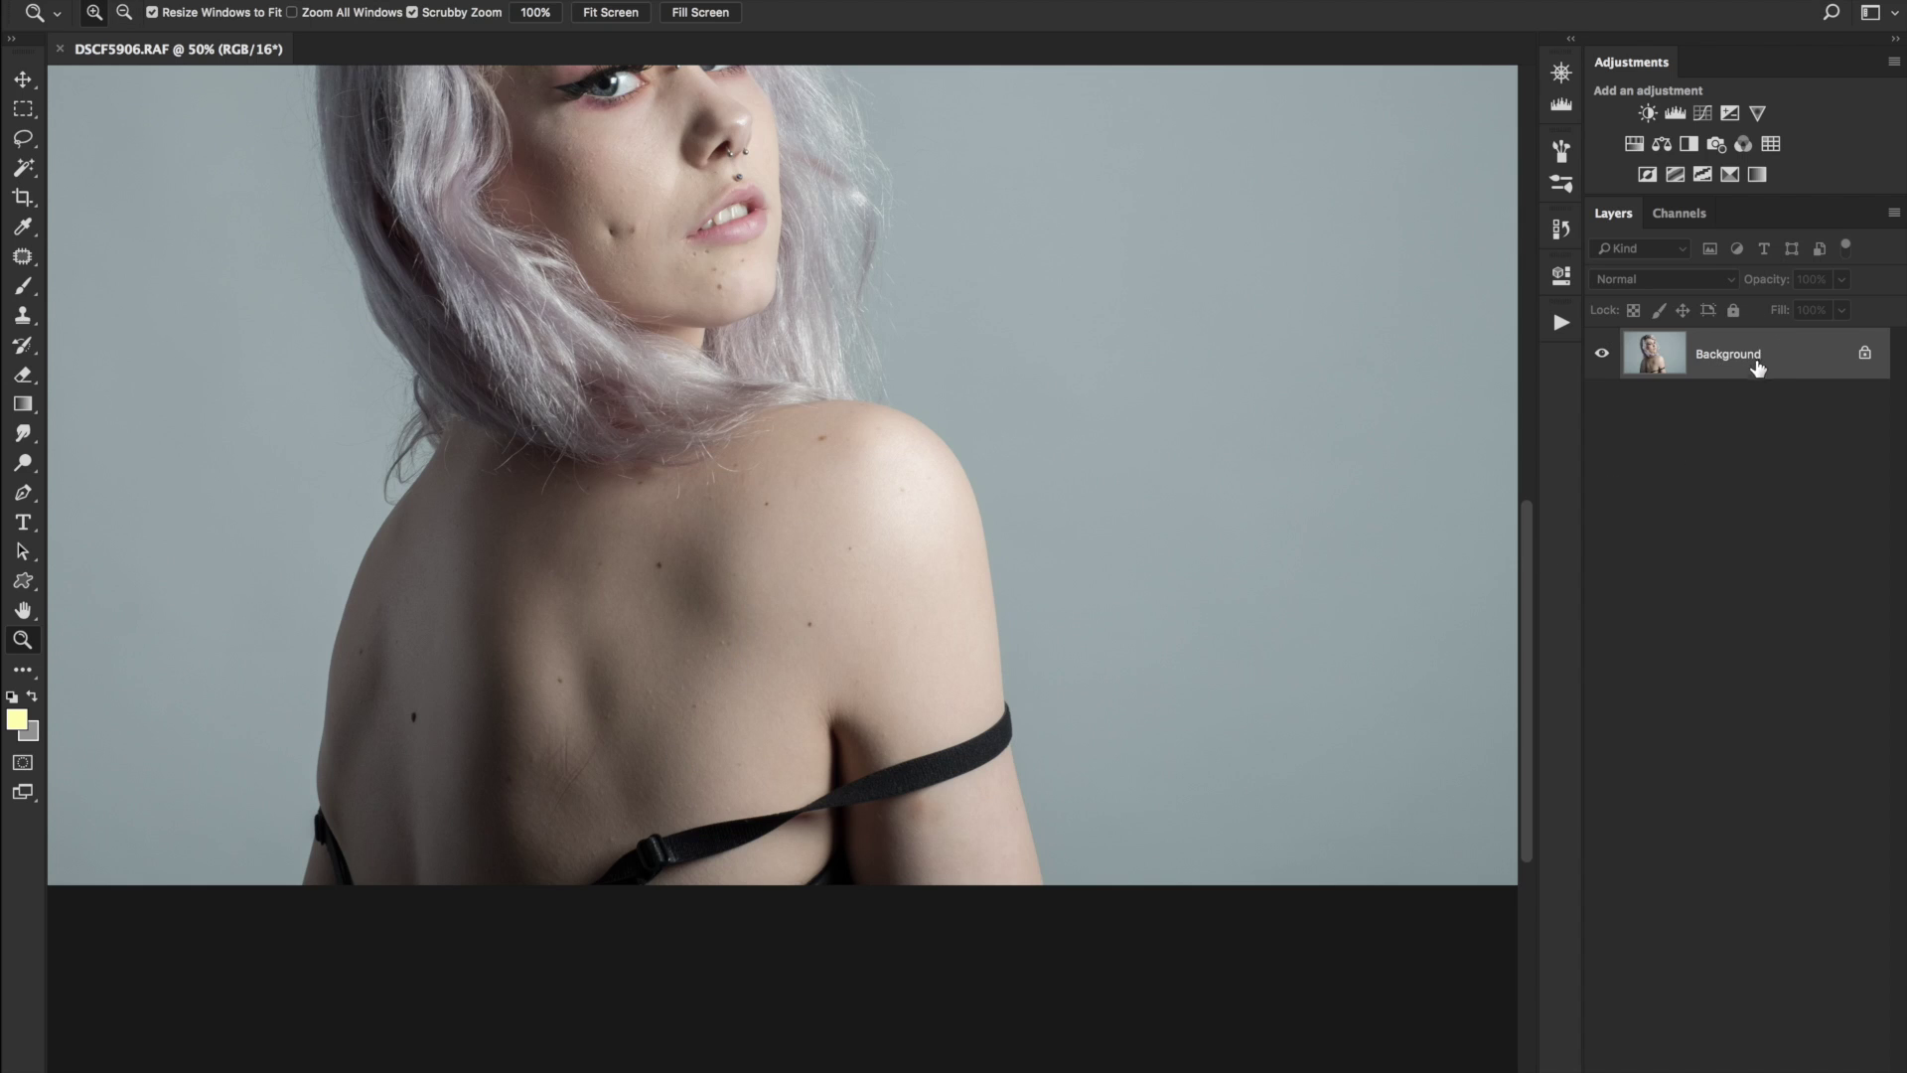
# - Duplicate the Background layer and add a new empty layer above the copy
pyautogui.moveTo(1751, 369); pyautogui.dragTo(1820, 1072)
pyautogui.press('super+j')
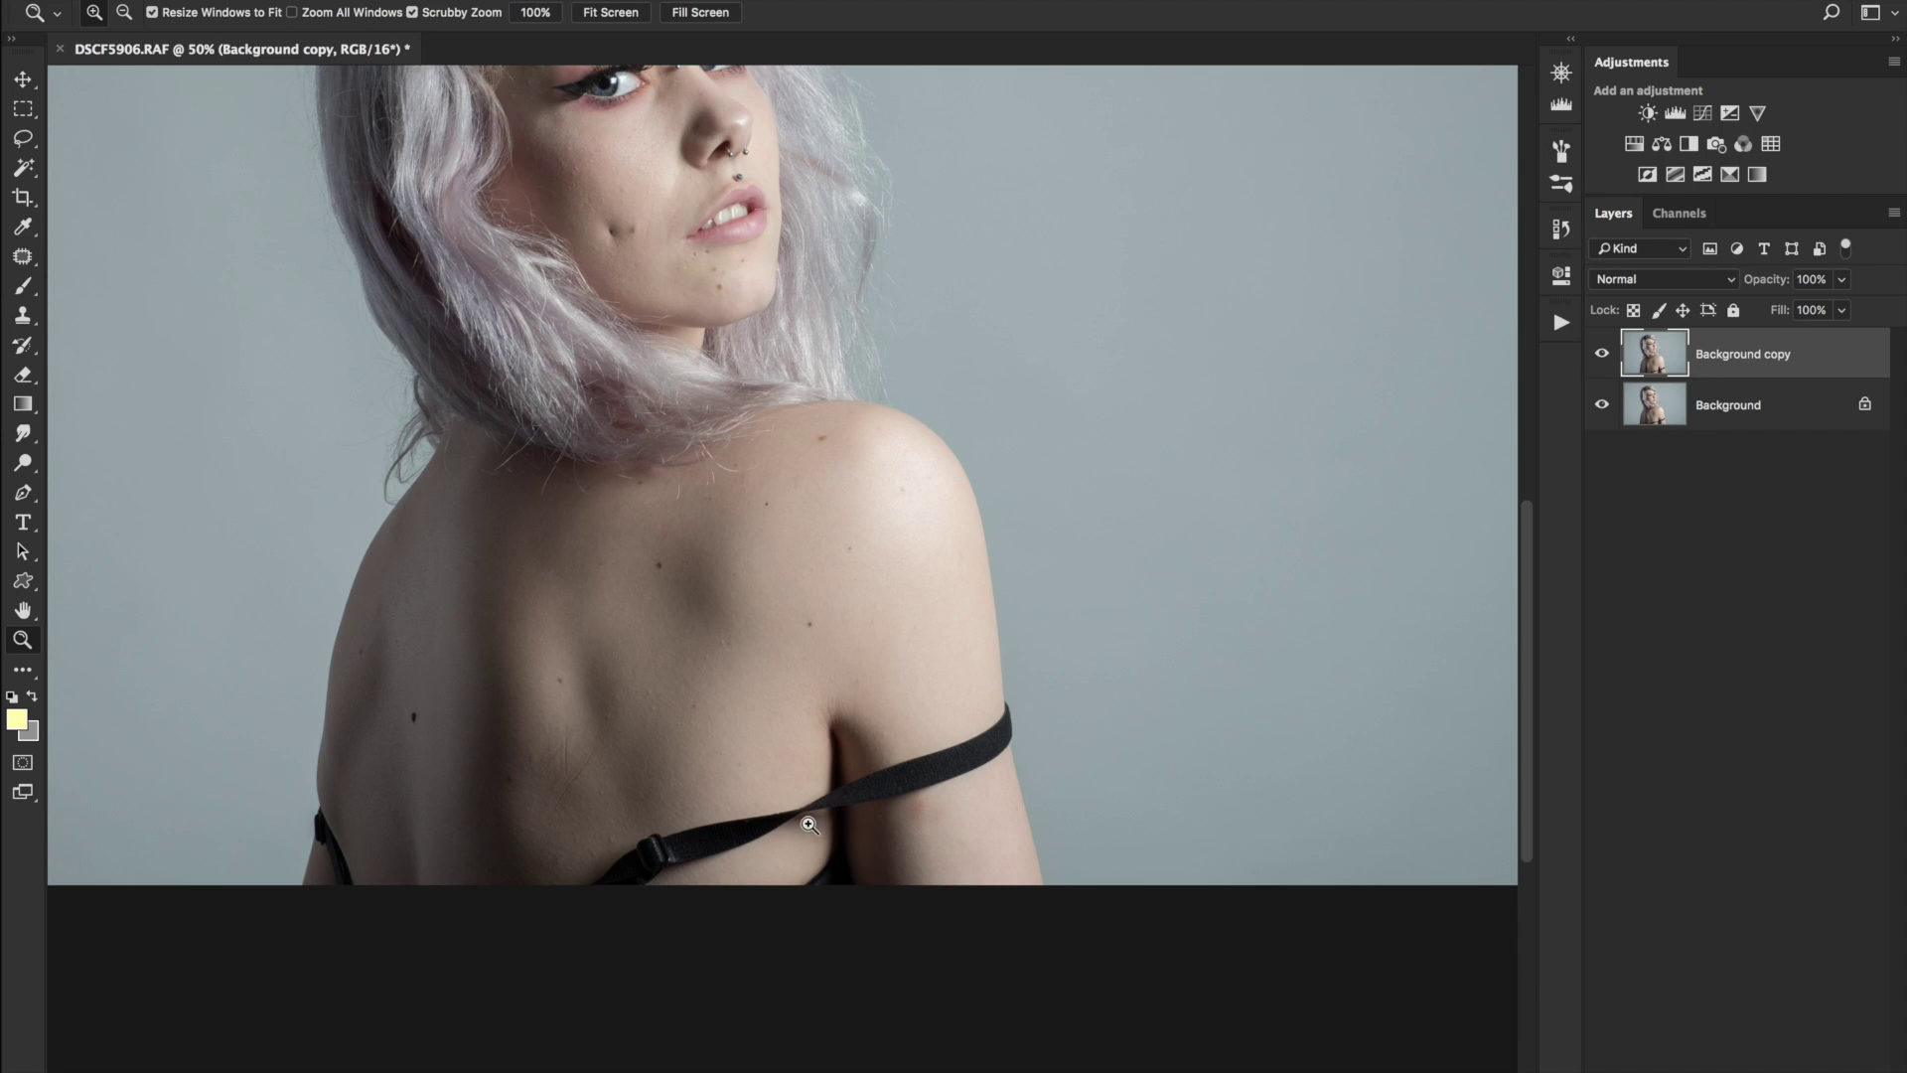
pyautogui.press('super+shift+n')
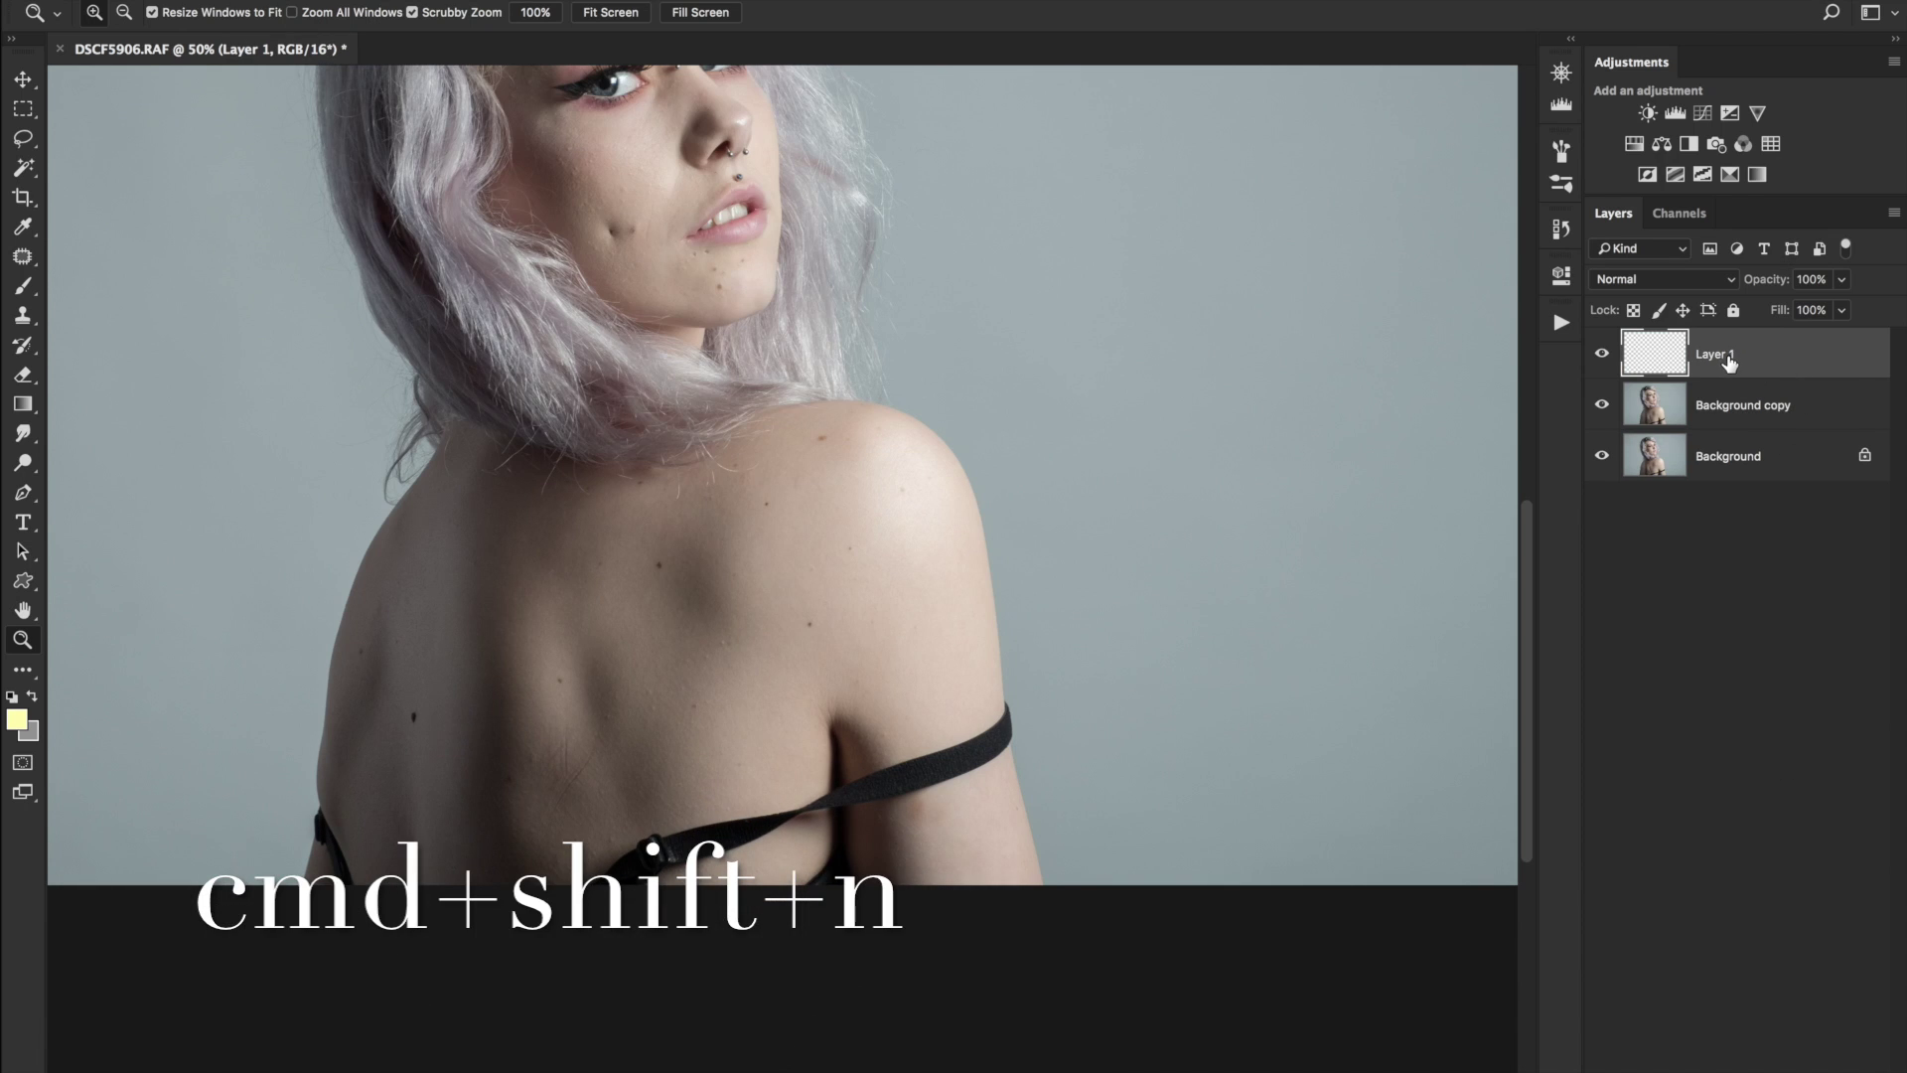
# - Clone the flat strap section from the arm onto Layer 1 with the Clone Stamp and move the copy over the twisted part
pyautogui.click(24, 318)
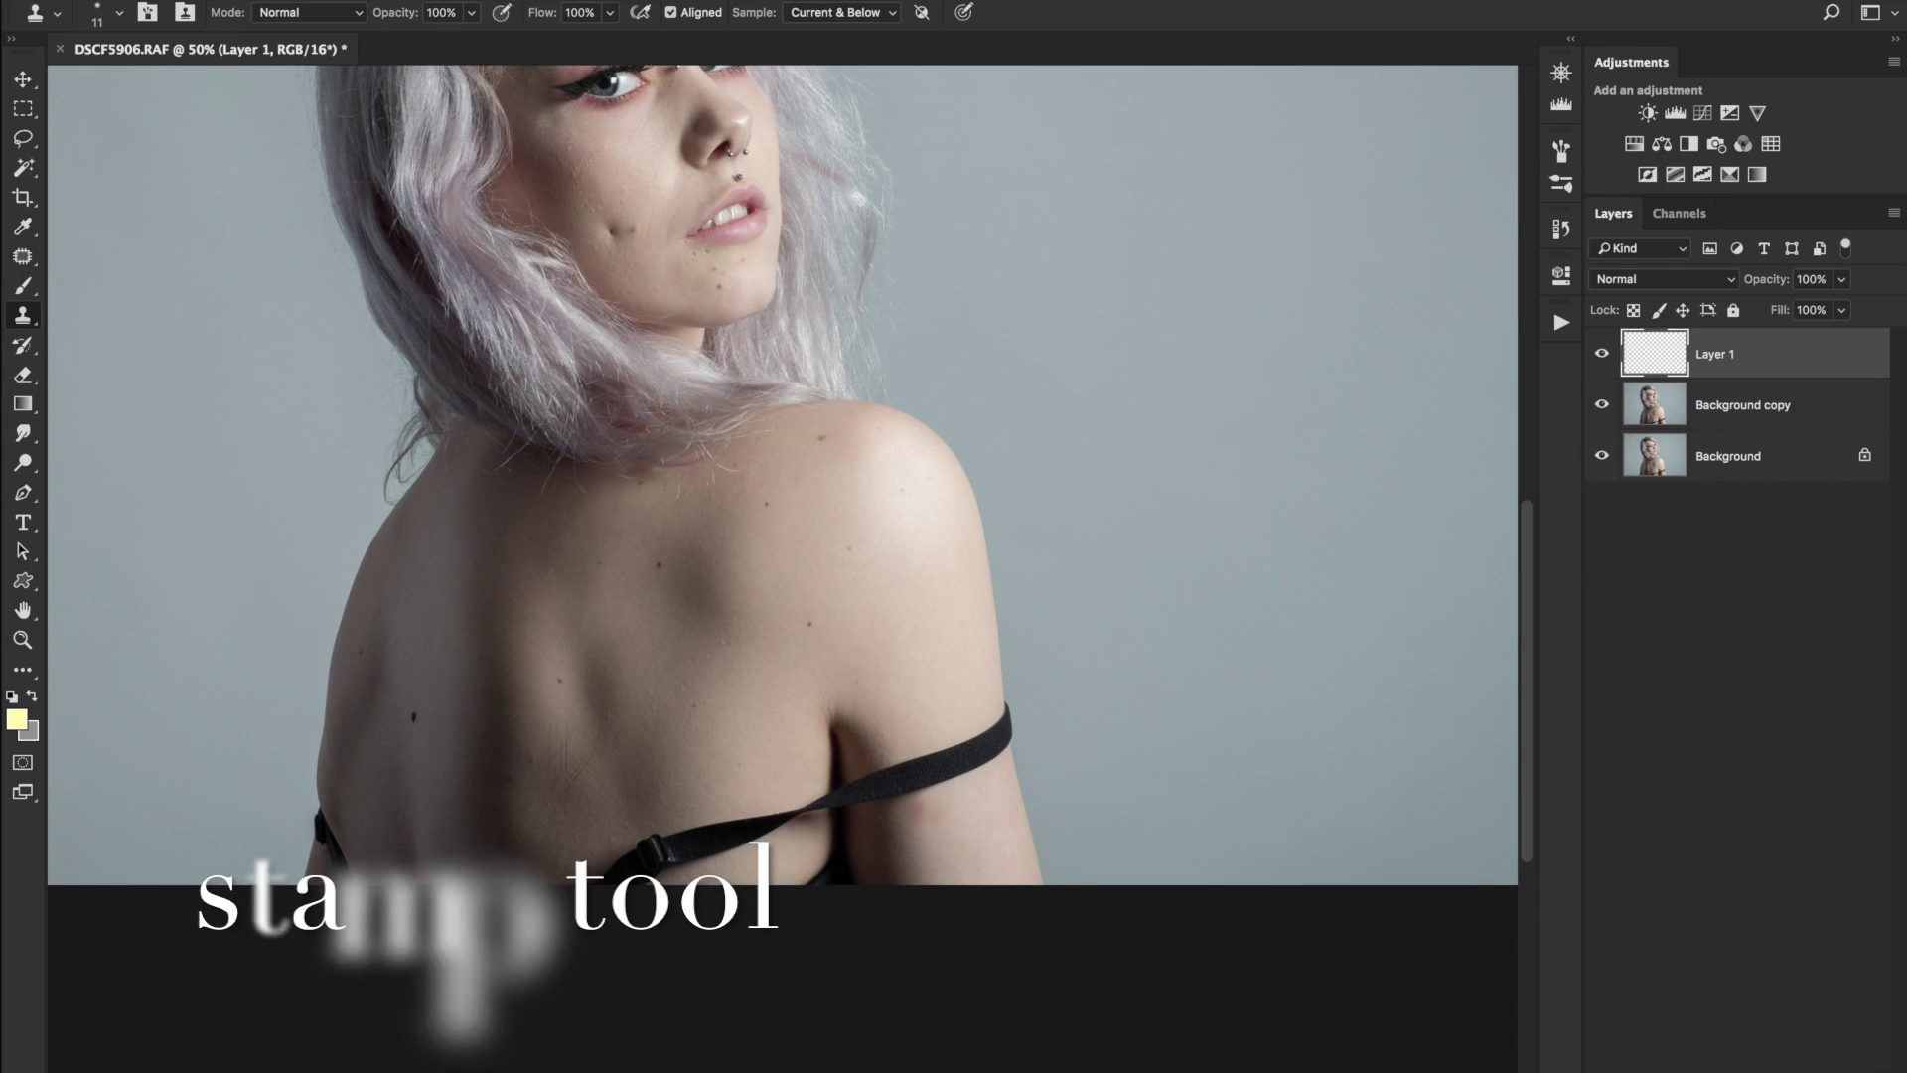
pyautogui.moveTo(912, 704); pyautogui.dragTo(946, 709)
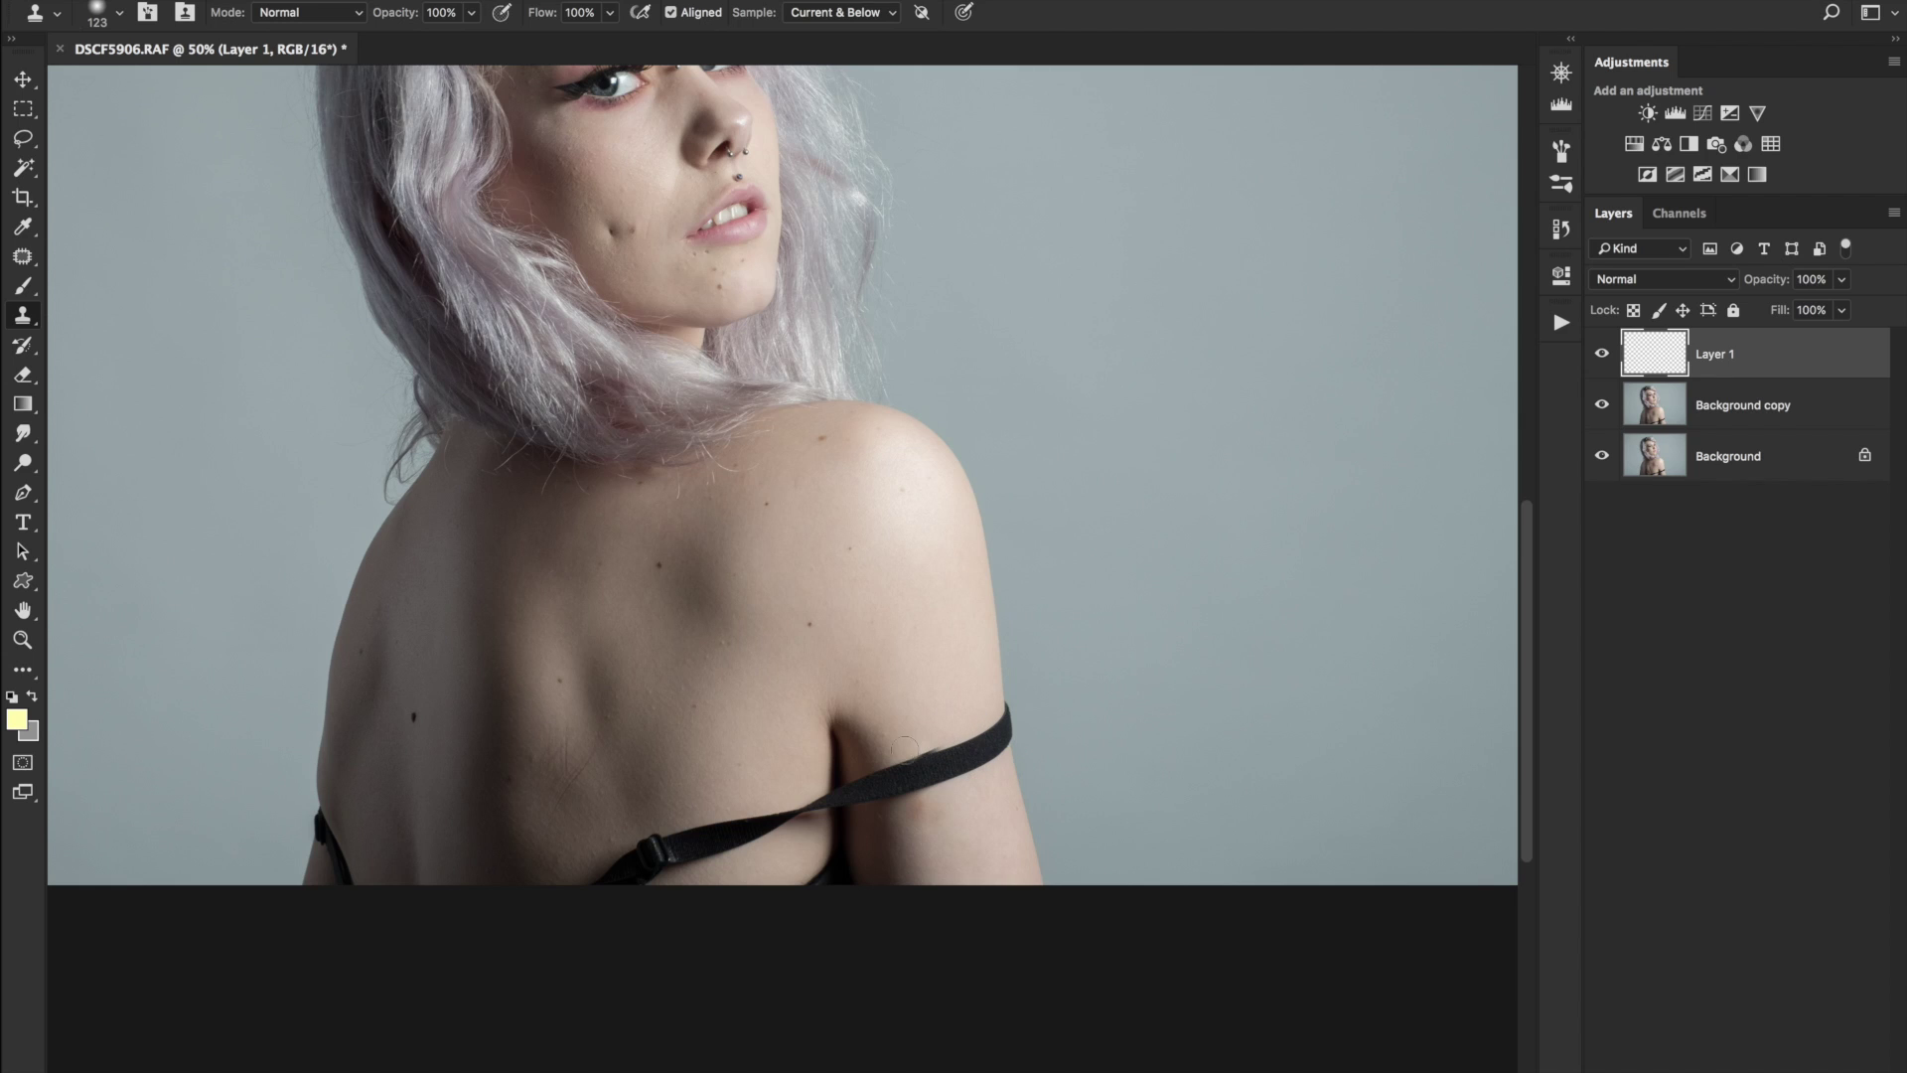
pyautogui.moveTo(872, 623)
pyautogui.mouseDown()
pyautogui.moveTo(905, 618)
pyautogui.moveTo(896, 639)
pyautogui.moveTo(836, 640)
pyautogui.moveTo(842, 663)
pyautogui.moveTo(823, 649)
pyautogui.moveTo(876, 631)
pyautogui.moveTo(837, 661)
pyautogui.moveTo(860, 660)
pyautogui.moveTo(888, 649)
pyautogui.moveTo(821, 645)
pyautogui.moveTo(829, 668)
pyautogui.moveTo(906, 620)
pyautogui.mouseUp()
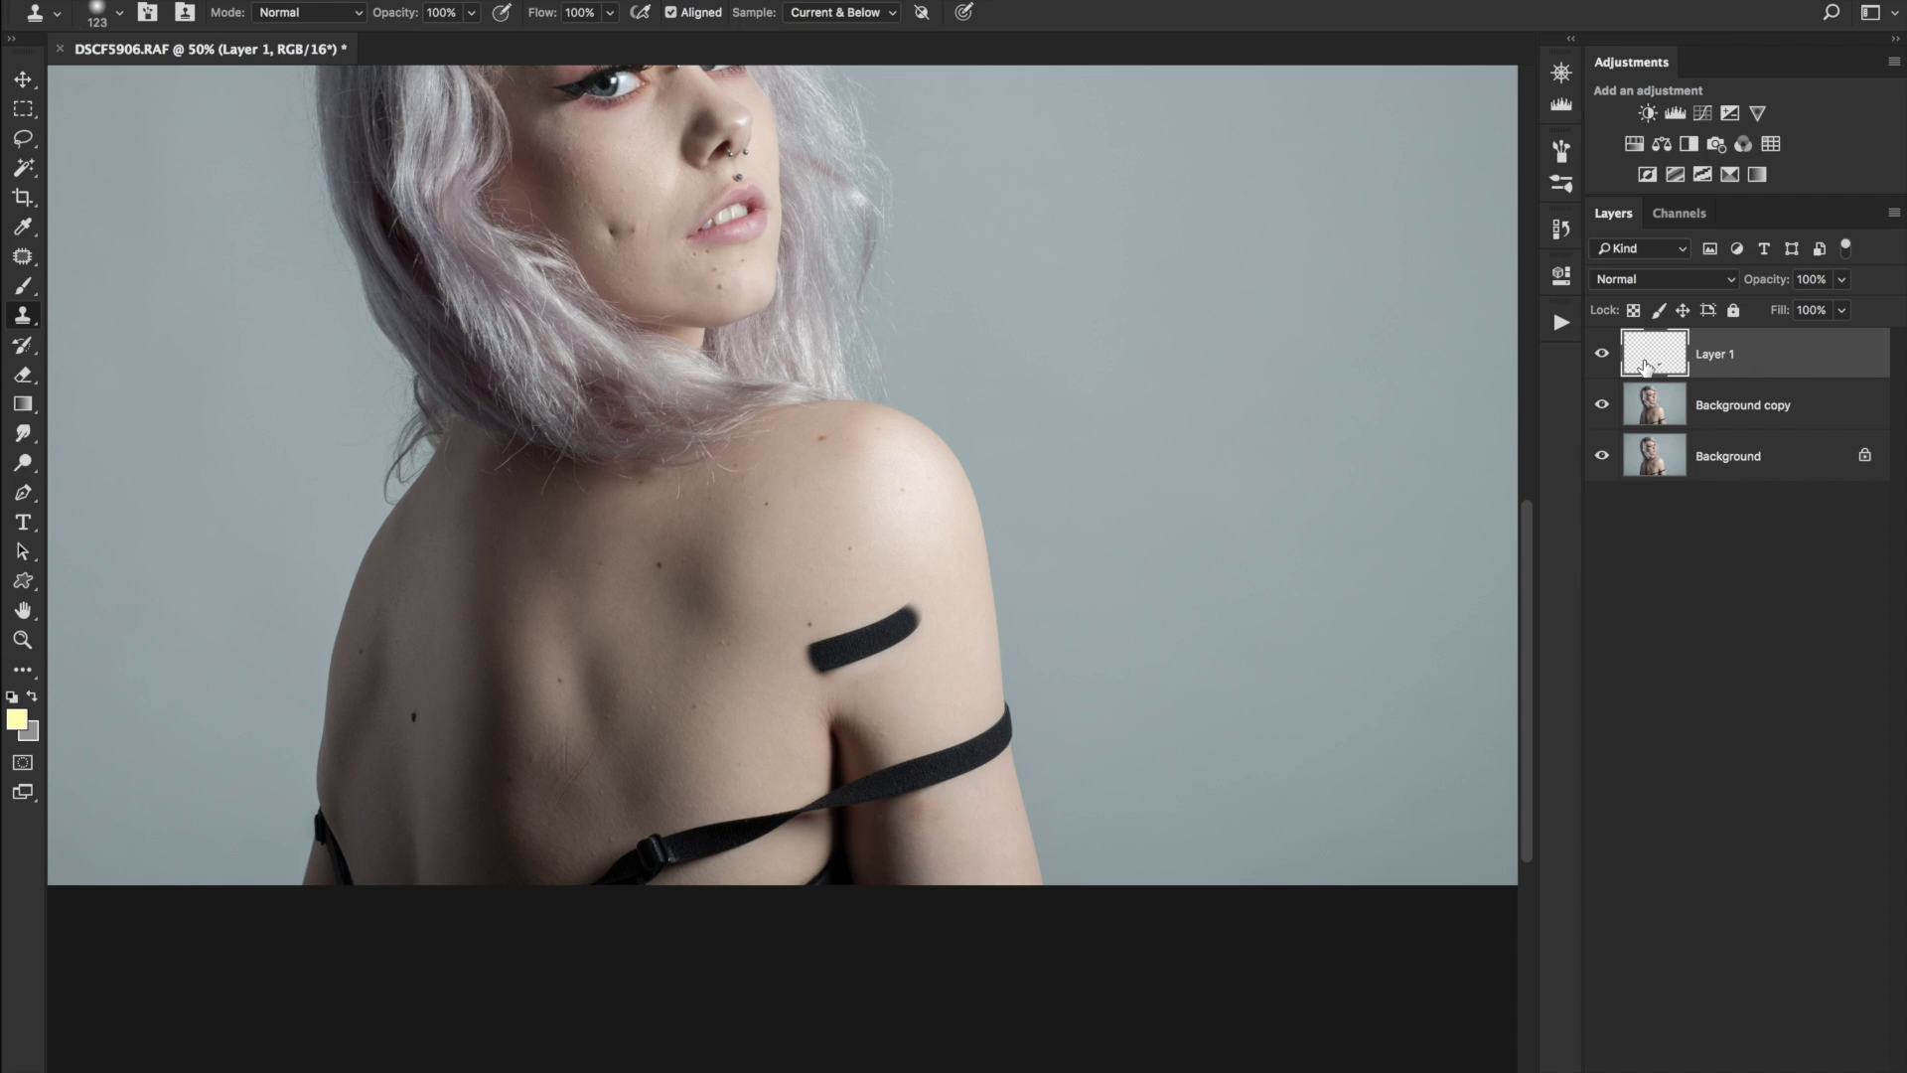
pyautogui.click(24, 81)
pyautogui.moveTo(881, 640)
pyautogui.mouseDown()
pyautogui.moveTo(811, 820)
pyautogui.moveTo(790, 799)
pyautogui.moveTo(856, 785)
pyautogui.moveTo(813, 808)
pyautogui.moveTo(857, 814)
pyautogui.mouseUp()
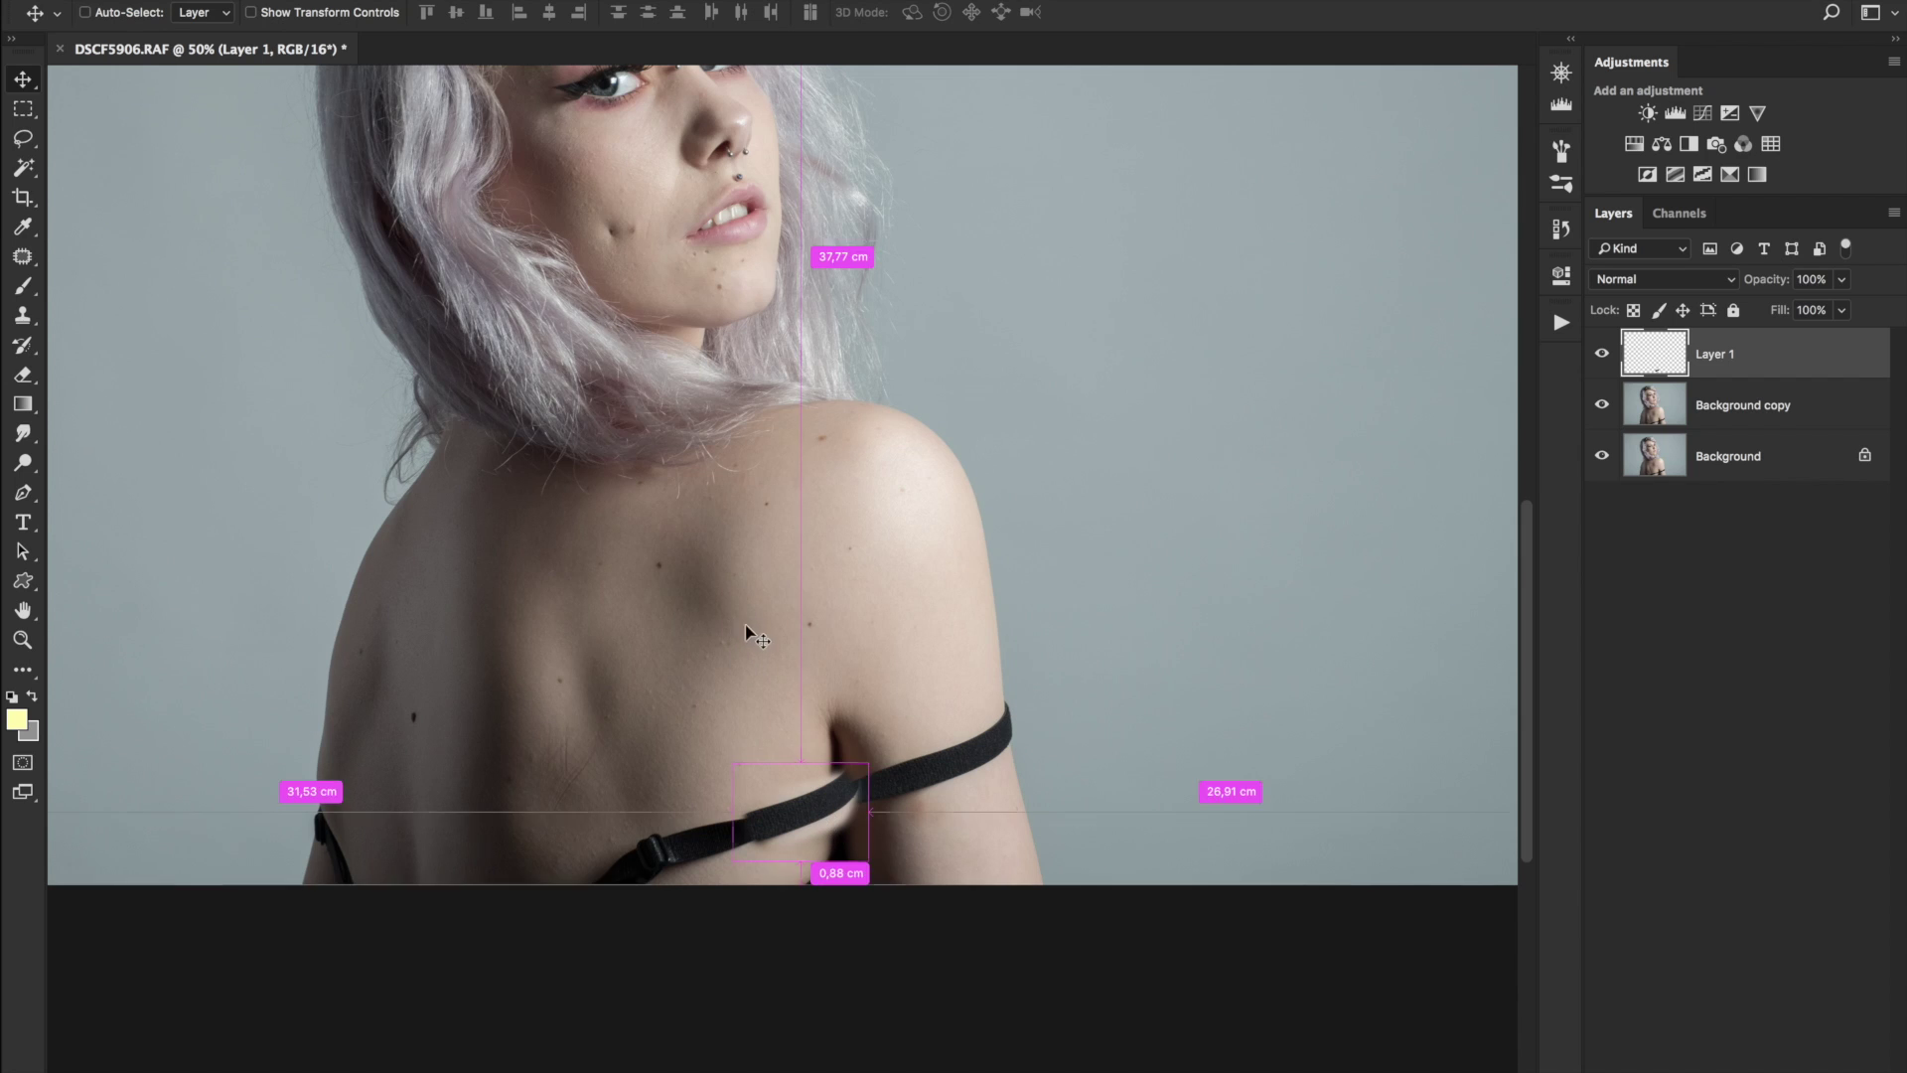
# - Lower Layer 1 to 74% opacity and warp the cloned strap piece so it lines up with the original strap at both ends
pyautogui.hotkey('ctrl', 't')
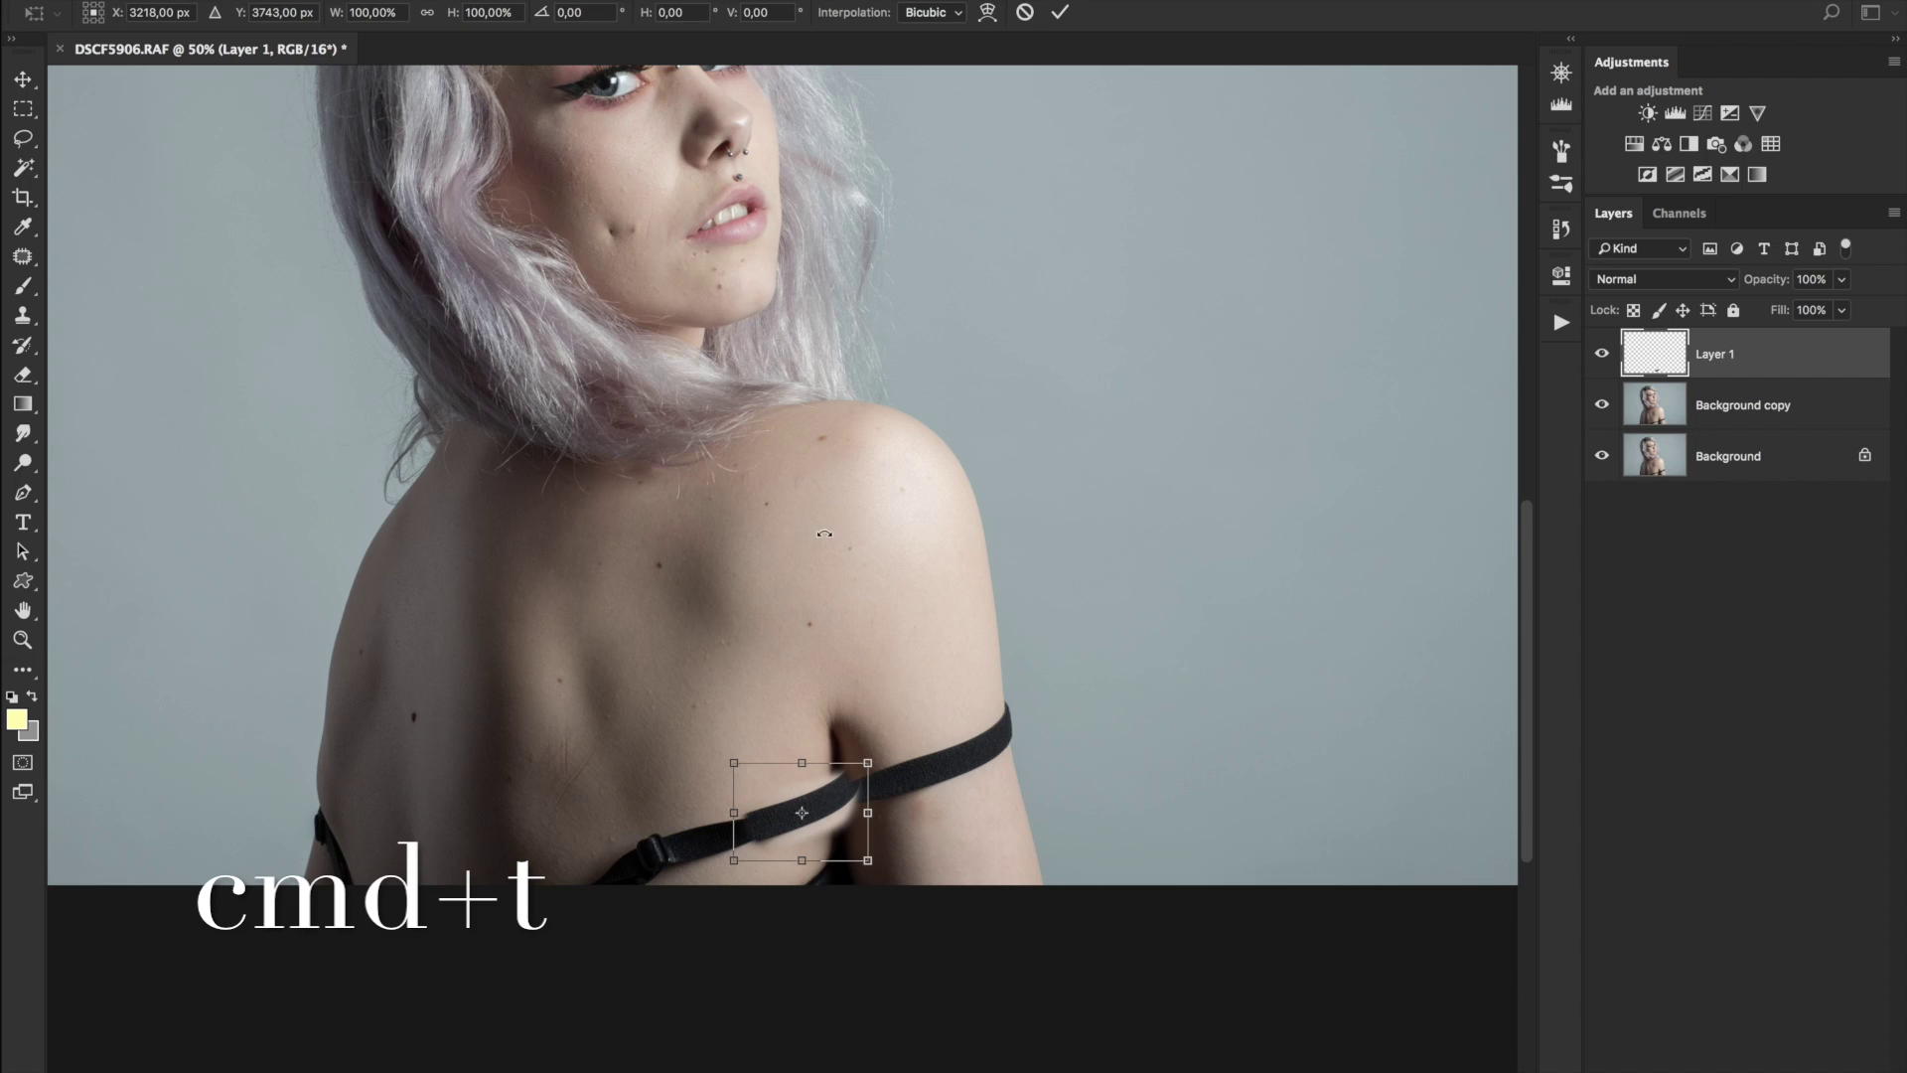
pyautogui.click(833, 808)
pyautogui.click(833, 809)
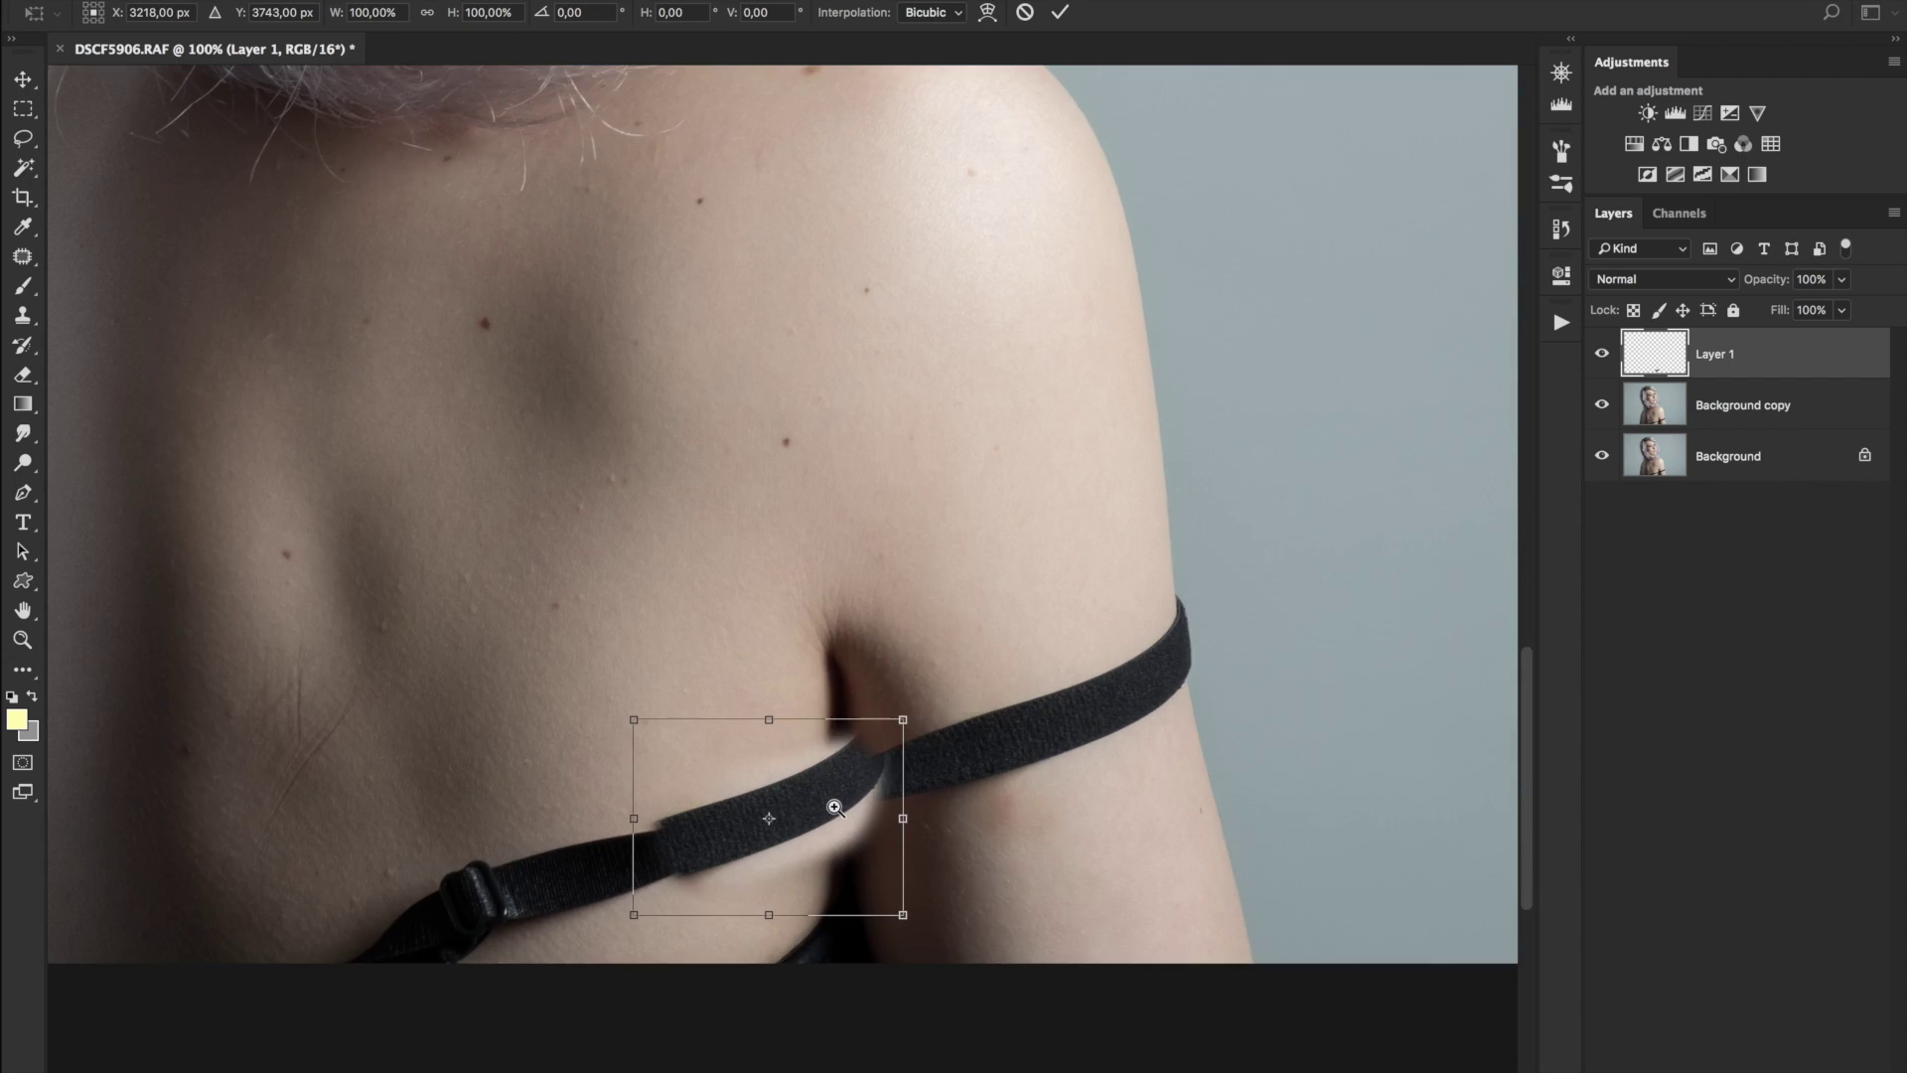
pyautogui.click(835, 811)
pyautogui.click(837, 807)
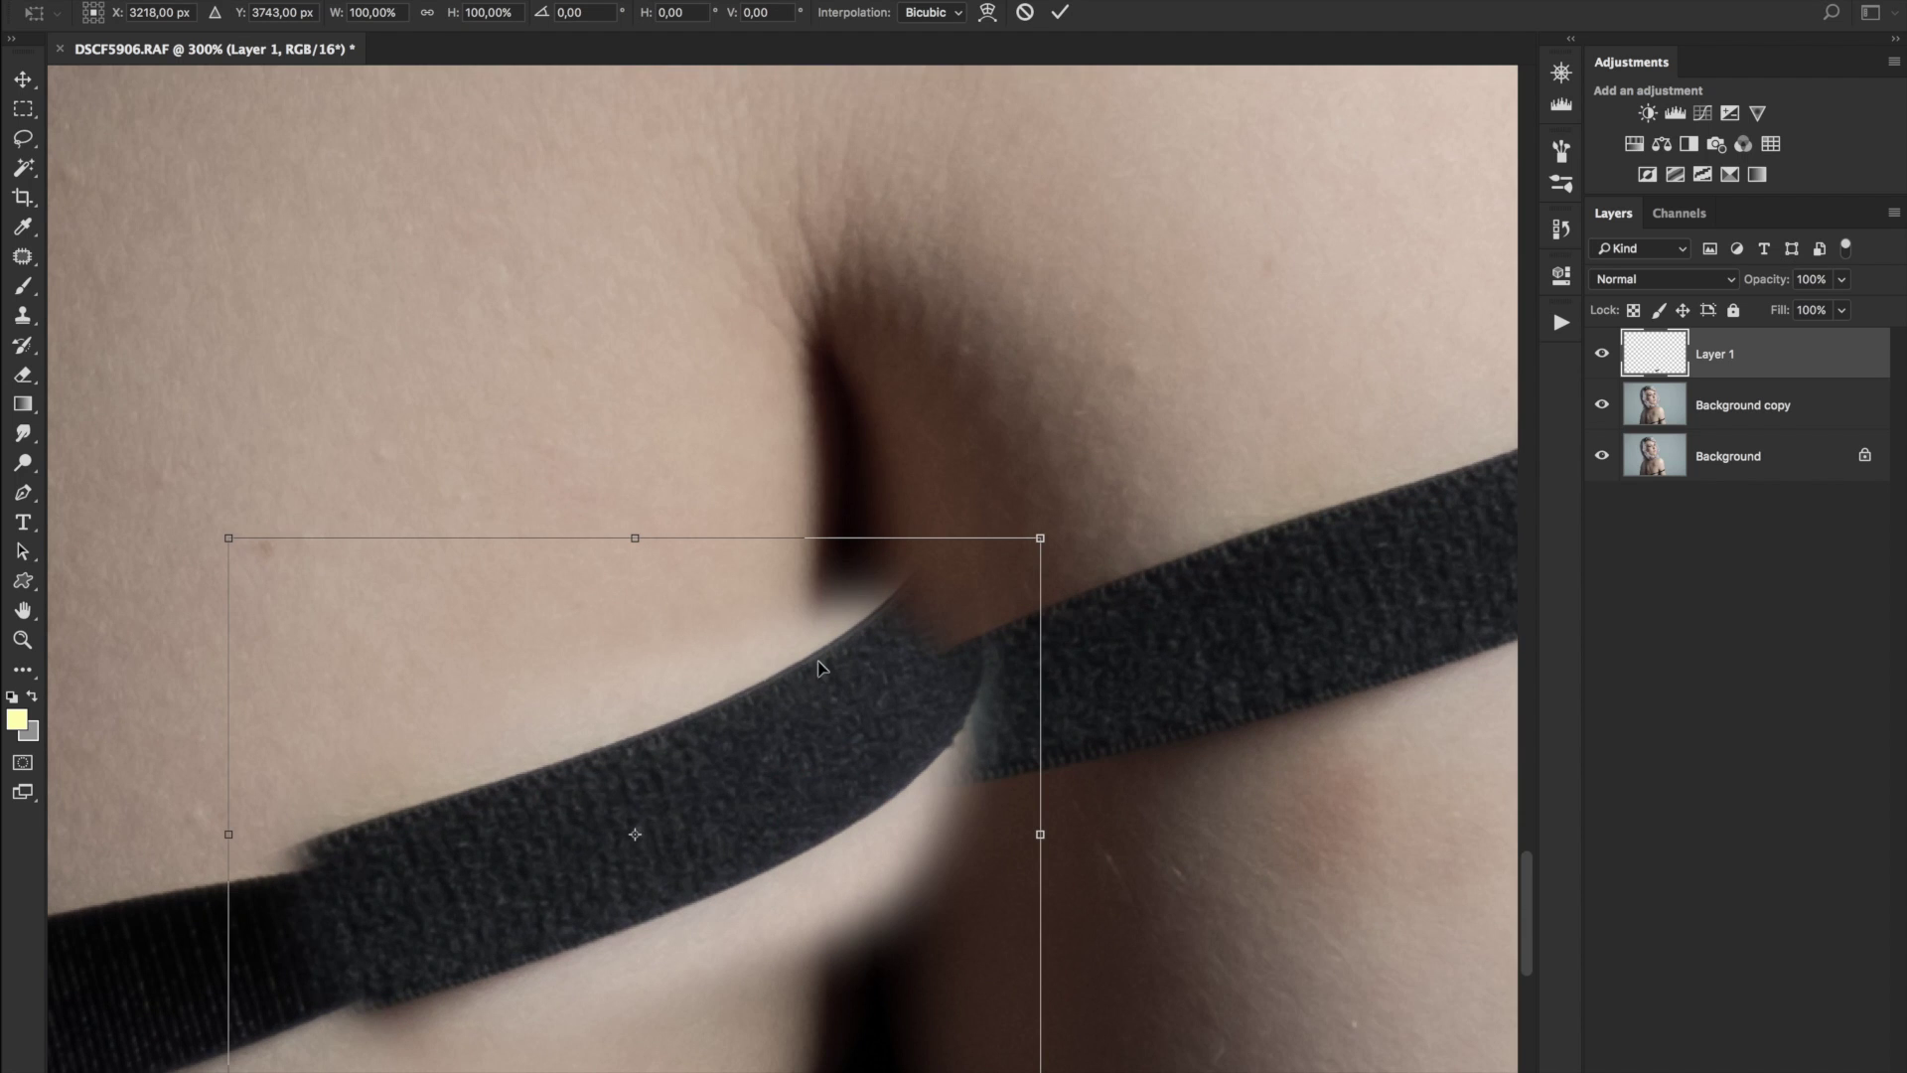
pyautogui.moveTo(593, 782); pyautogui.dragTo(747, 520)
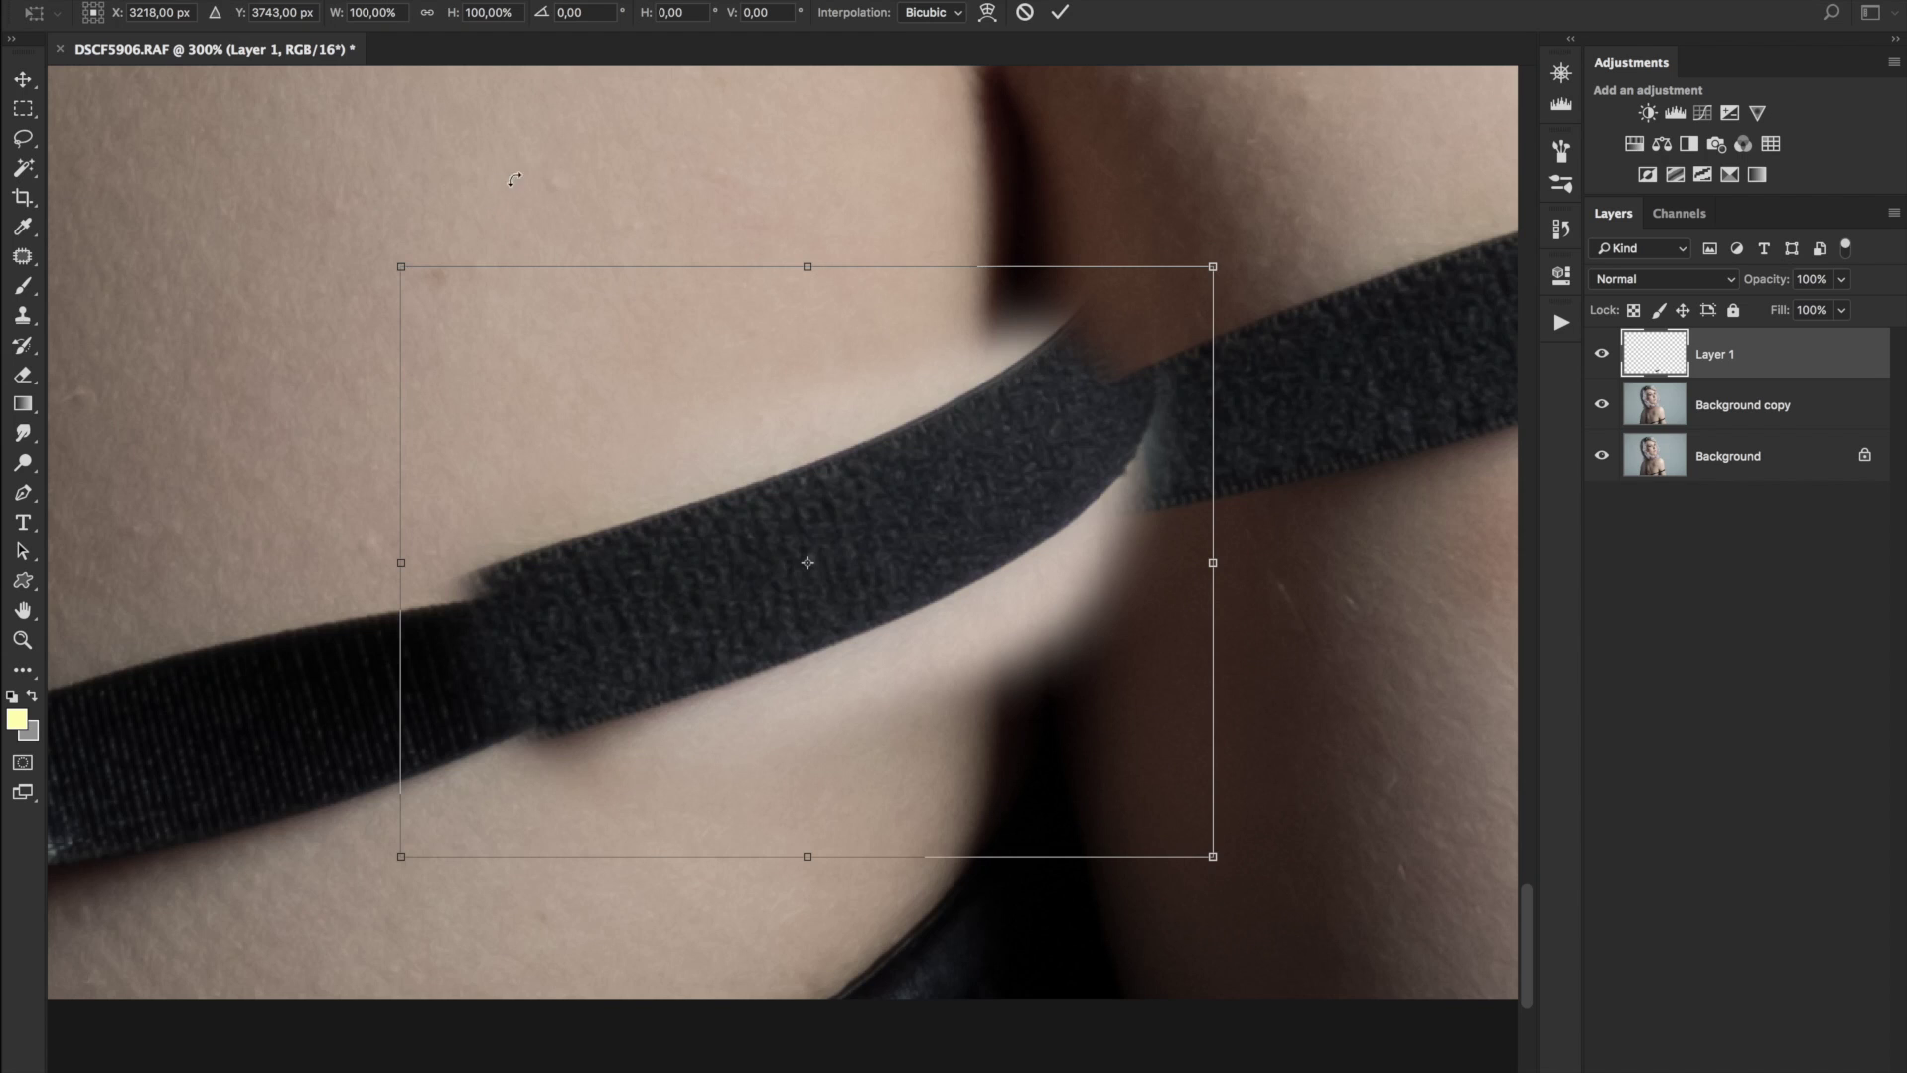
pyautogui.click(986, 13)
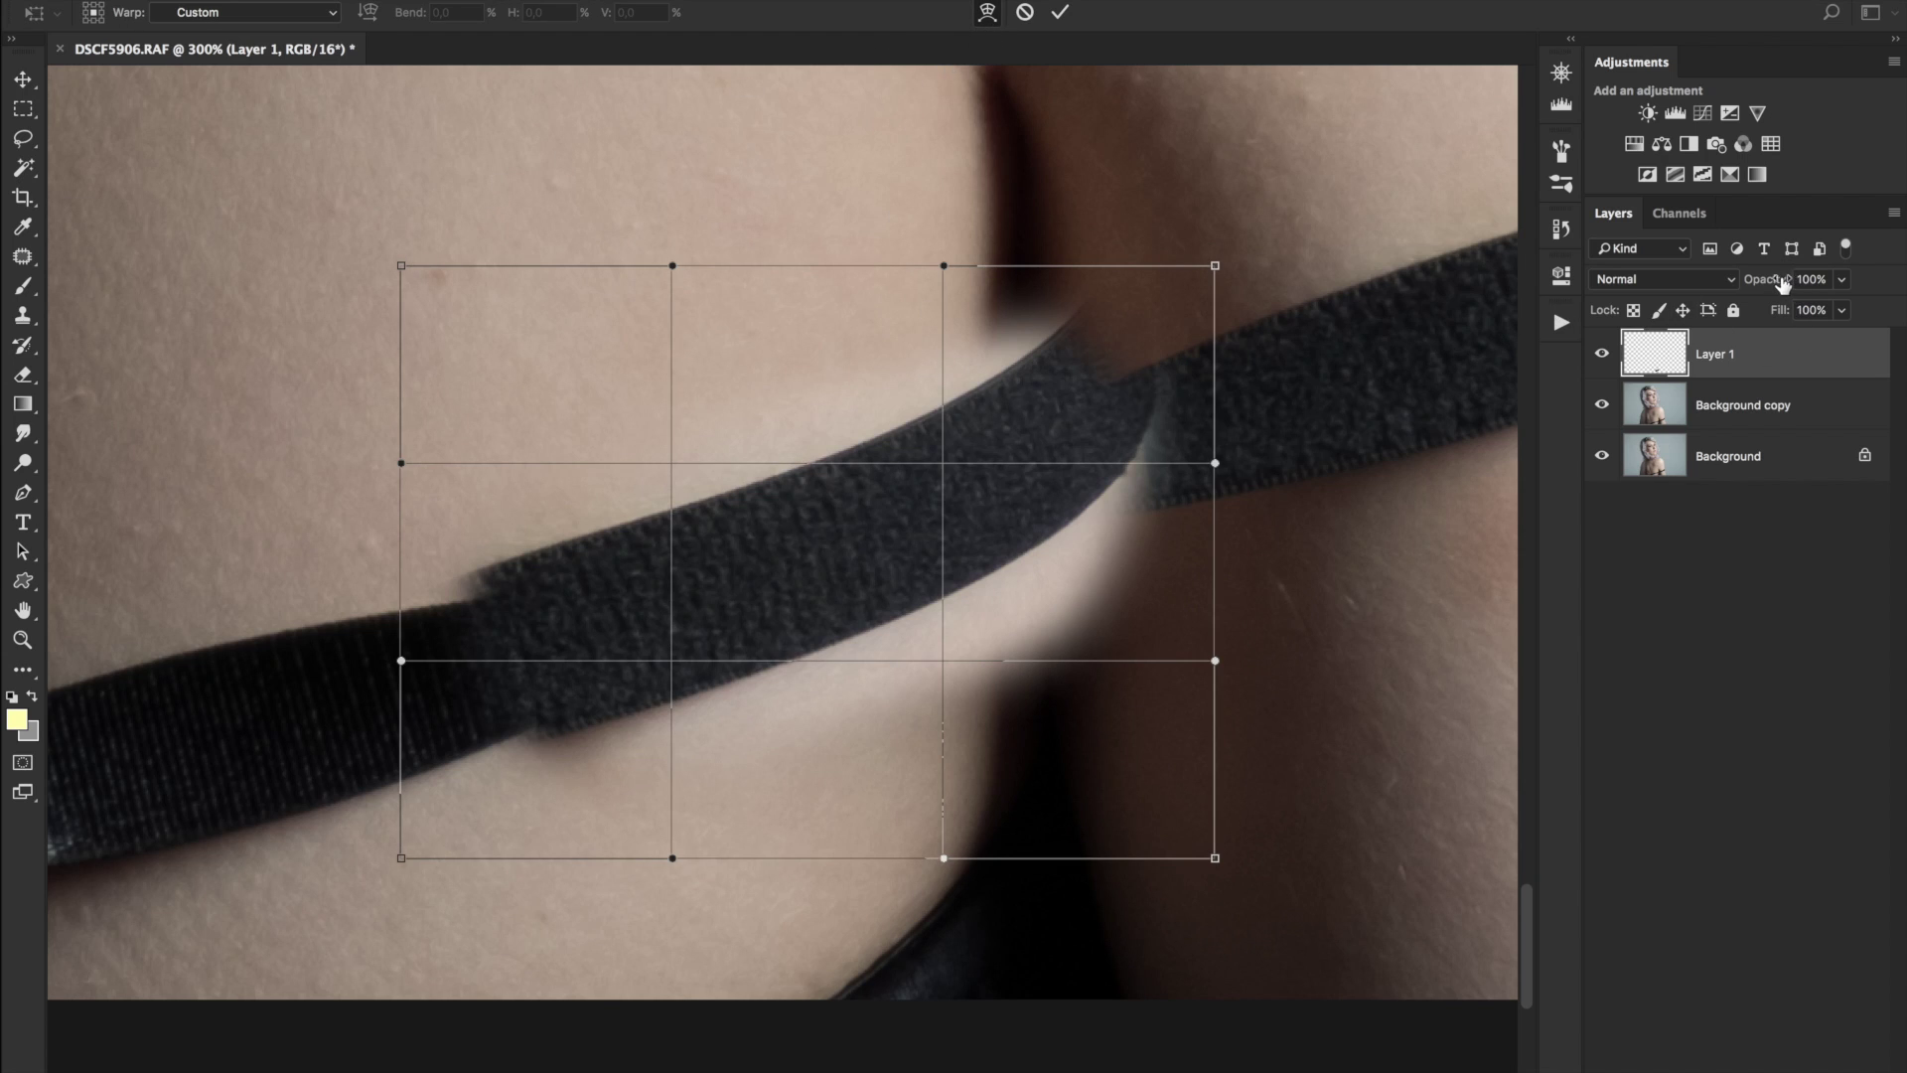
pyautogui.moveTo(1783, 285); pyautogui.dragTo(1757, 287)
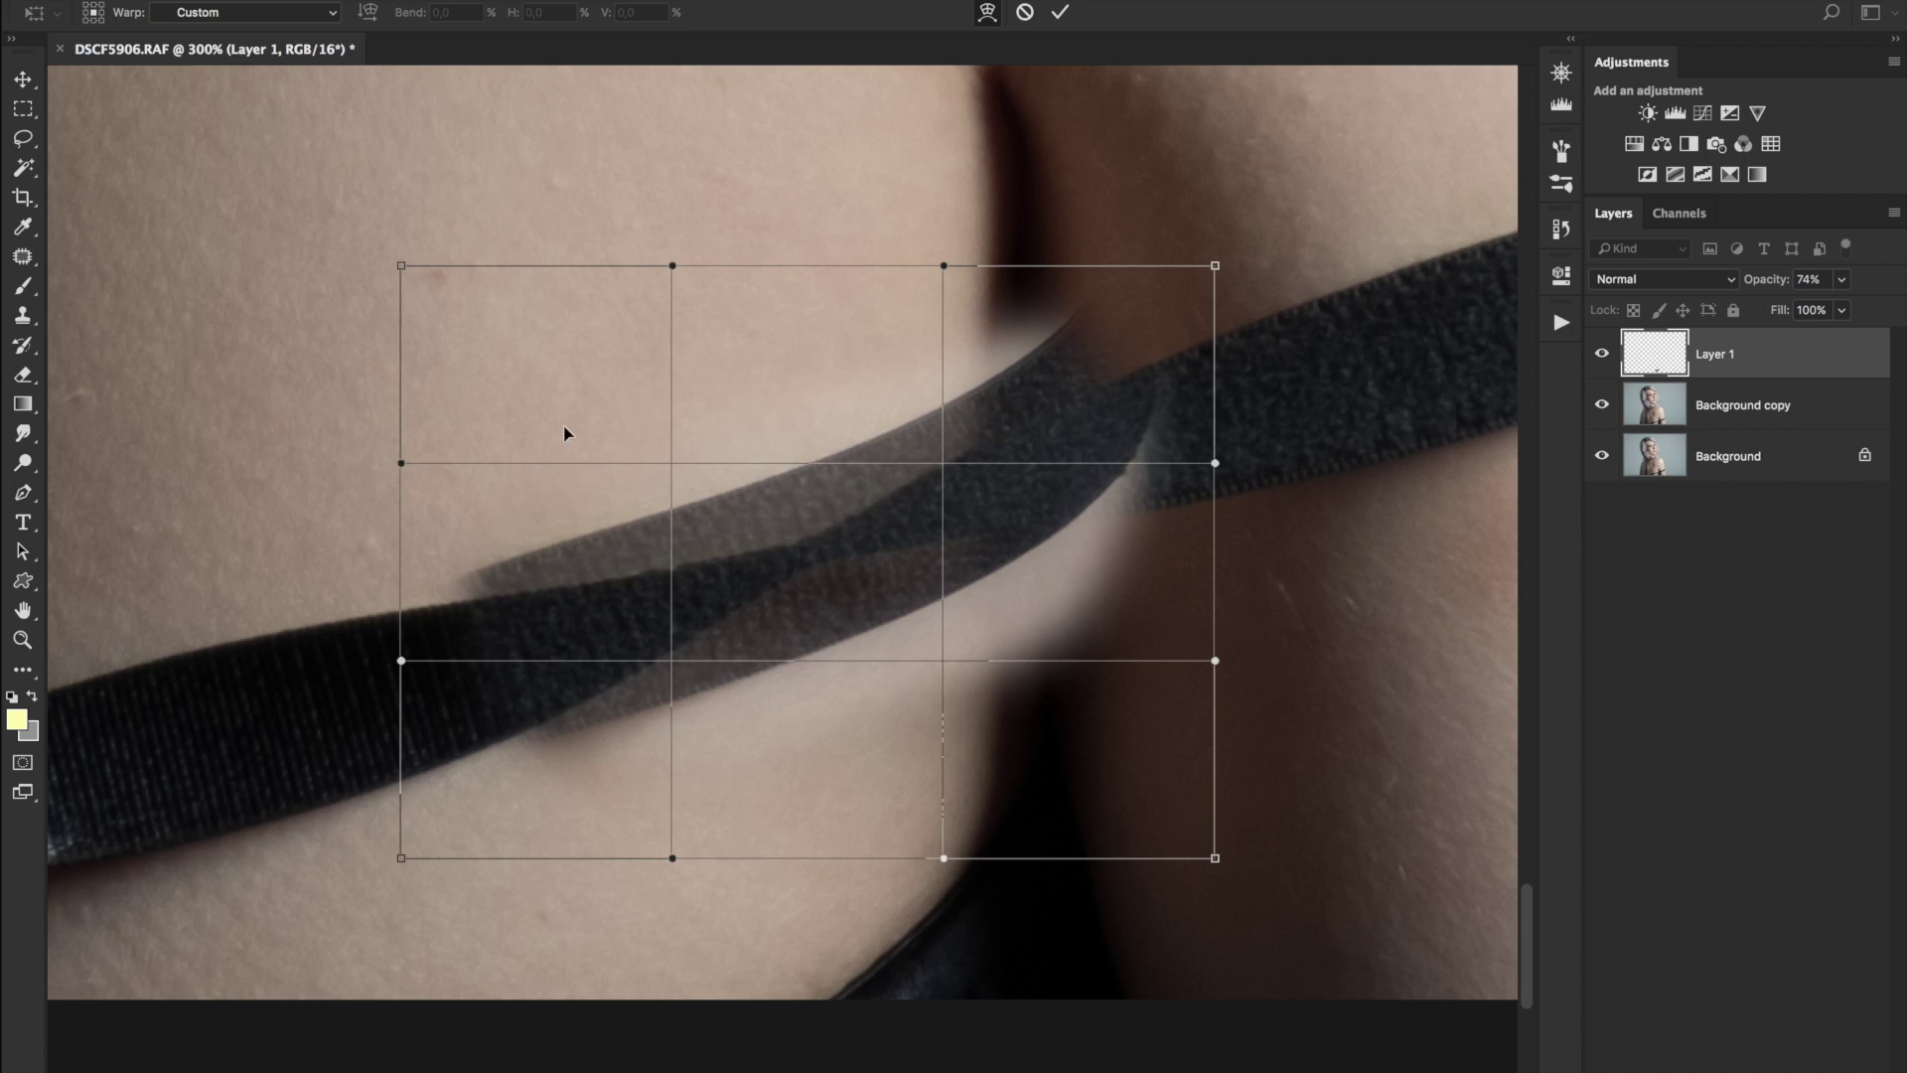
pyautogui.moveTo(478, 532)
pyautogui.mouseDown()
pyautogui.moveTo(539, 553)
pyautogui.moveTo(502, 555)
pyautogui.mouseUp()
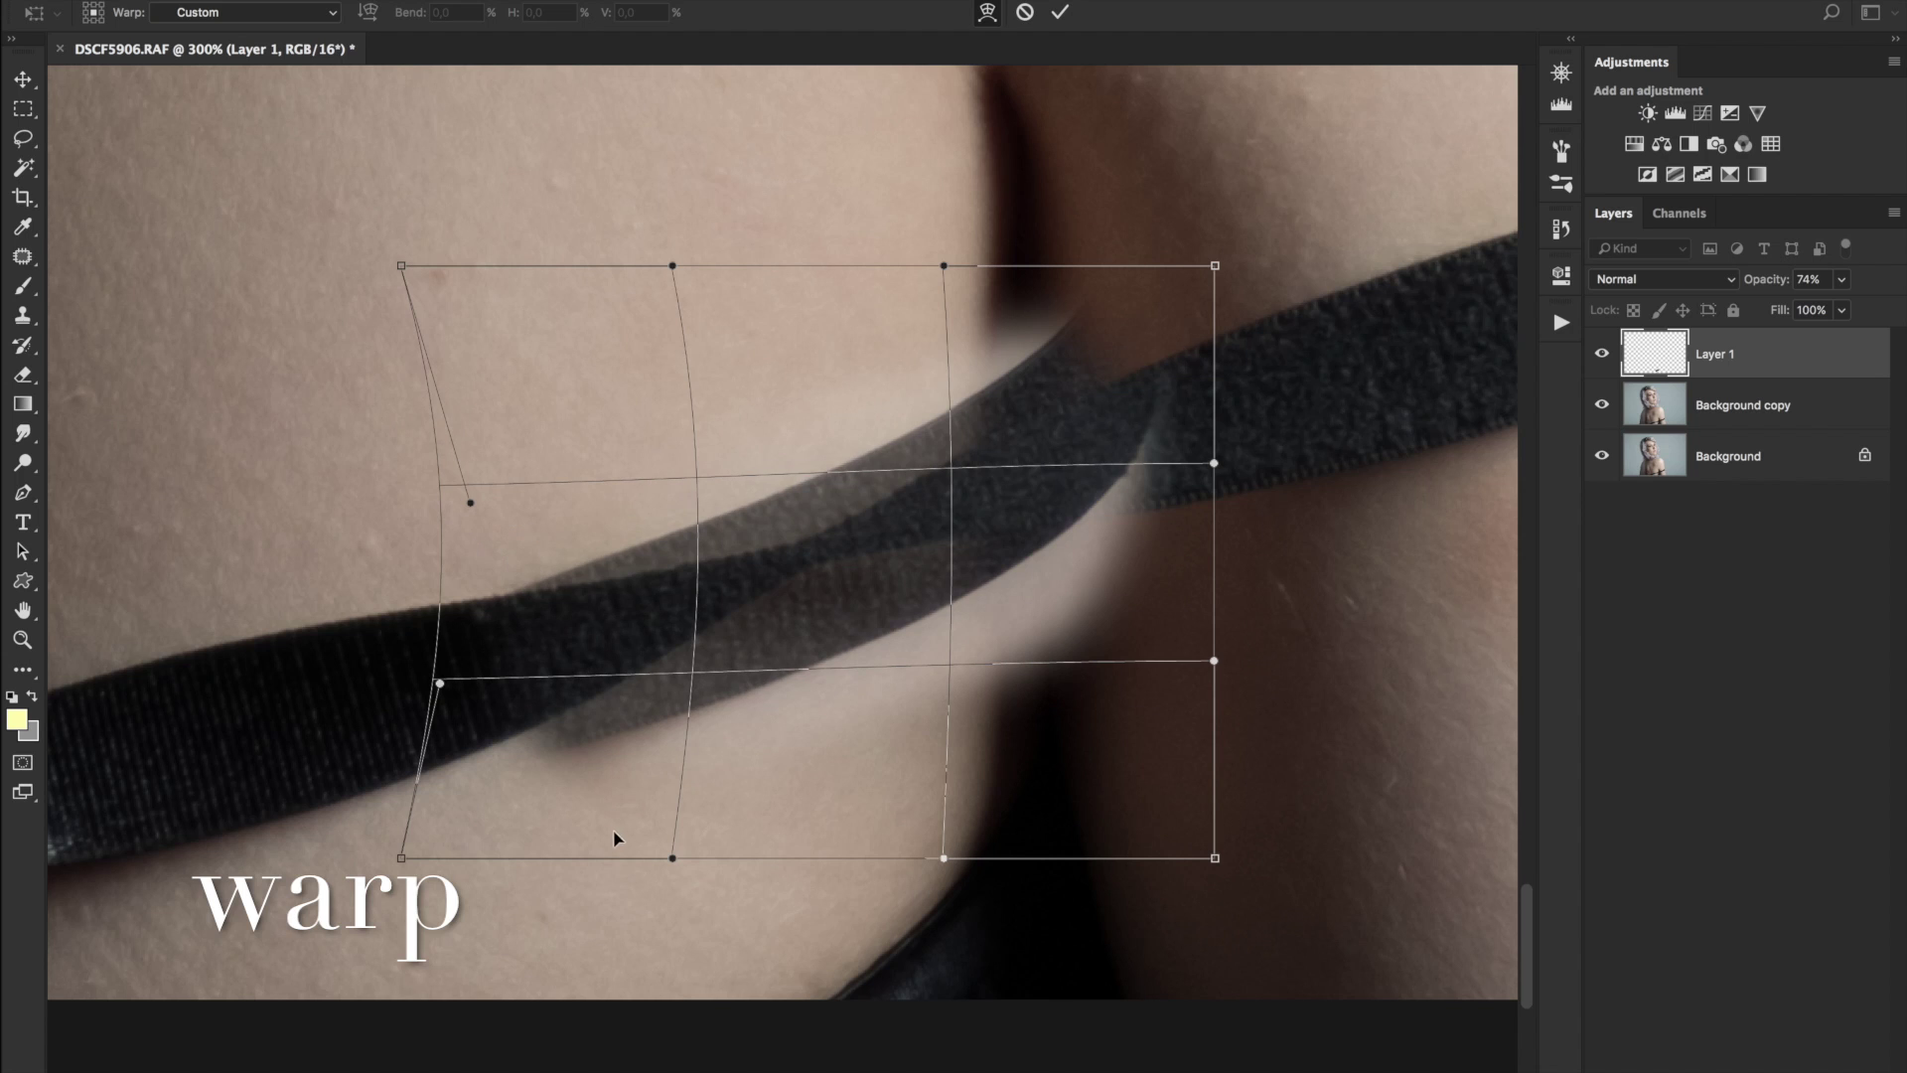
pyautogui.moveTo(584, 752); pyautogui.dragTo(1029, 513)
pyautogui.press('Return')
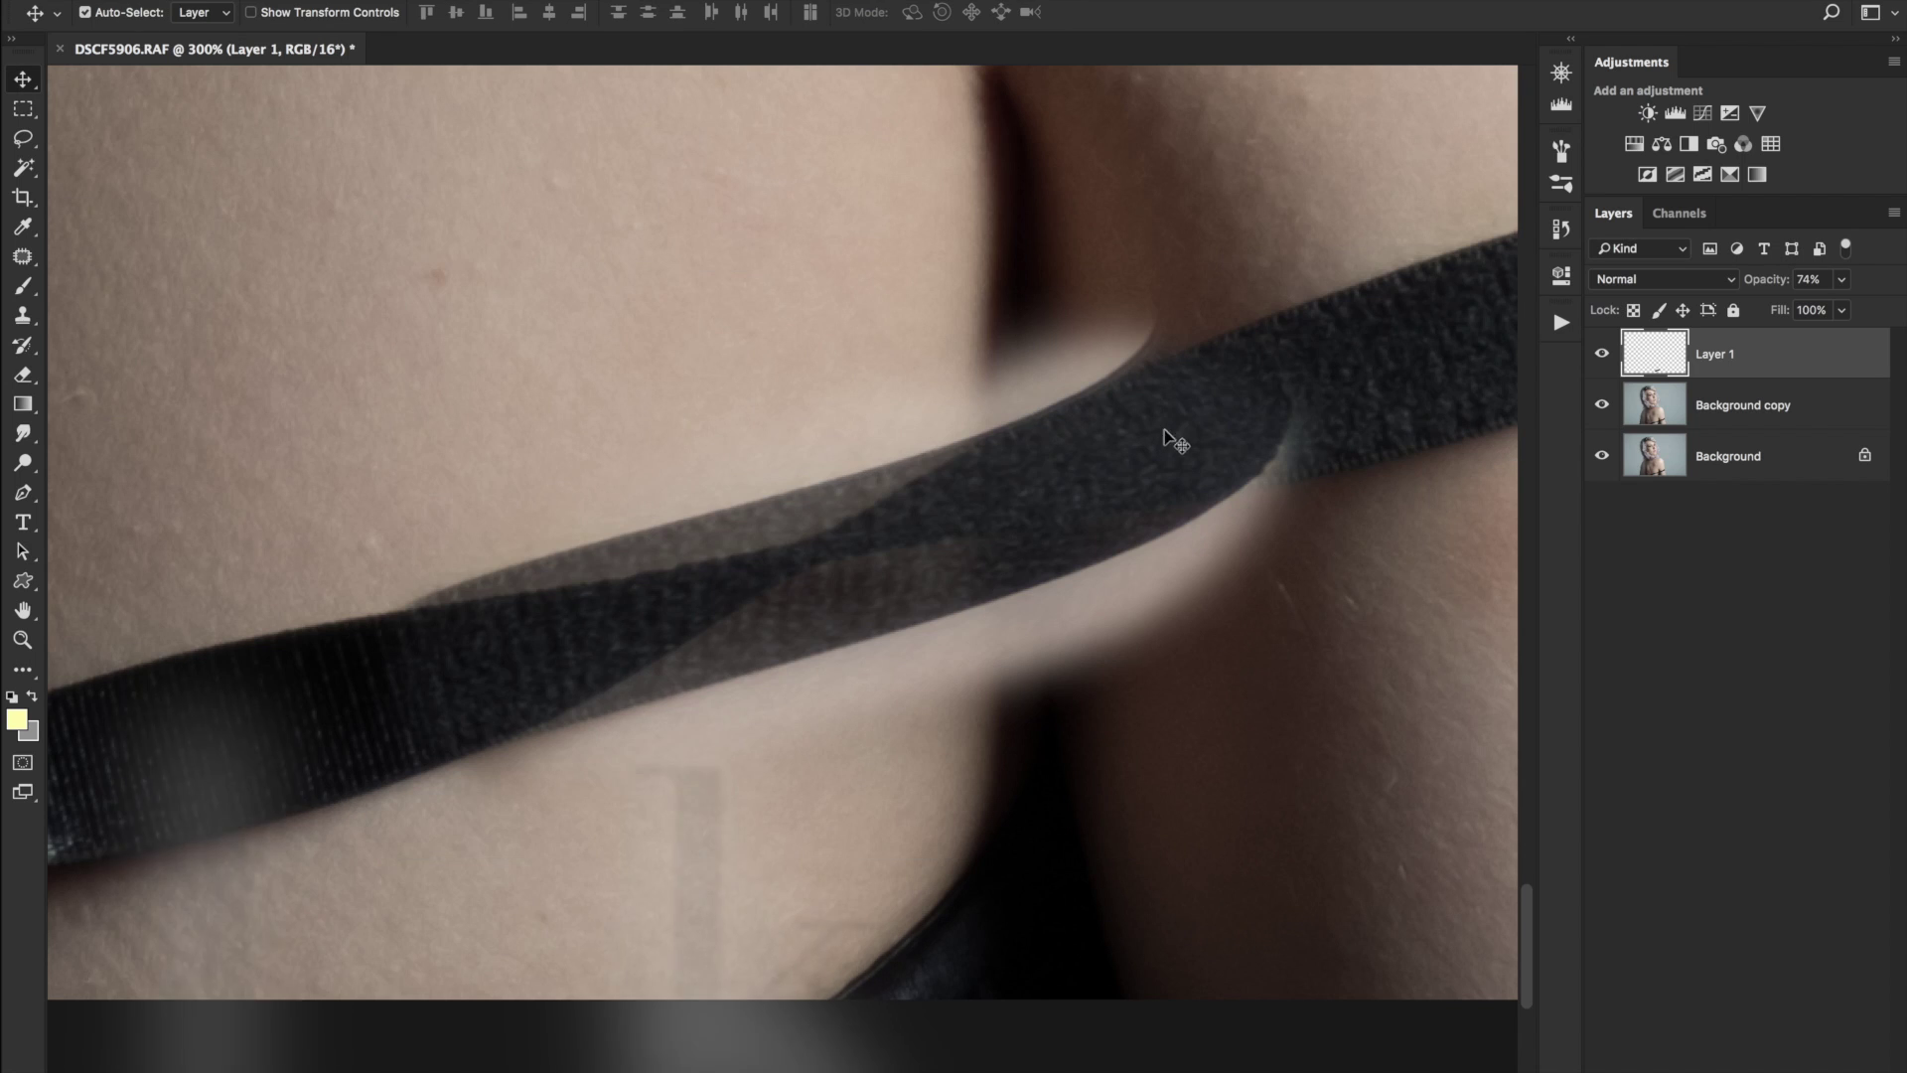
# - Restore Layer 1 to 100% opacity and add a white layer mask to it
pyautogui.click(1762, 360)
pyautogui.moveTo(1774, 280); pyautogui.dragTo(1885, 320)
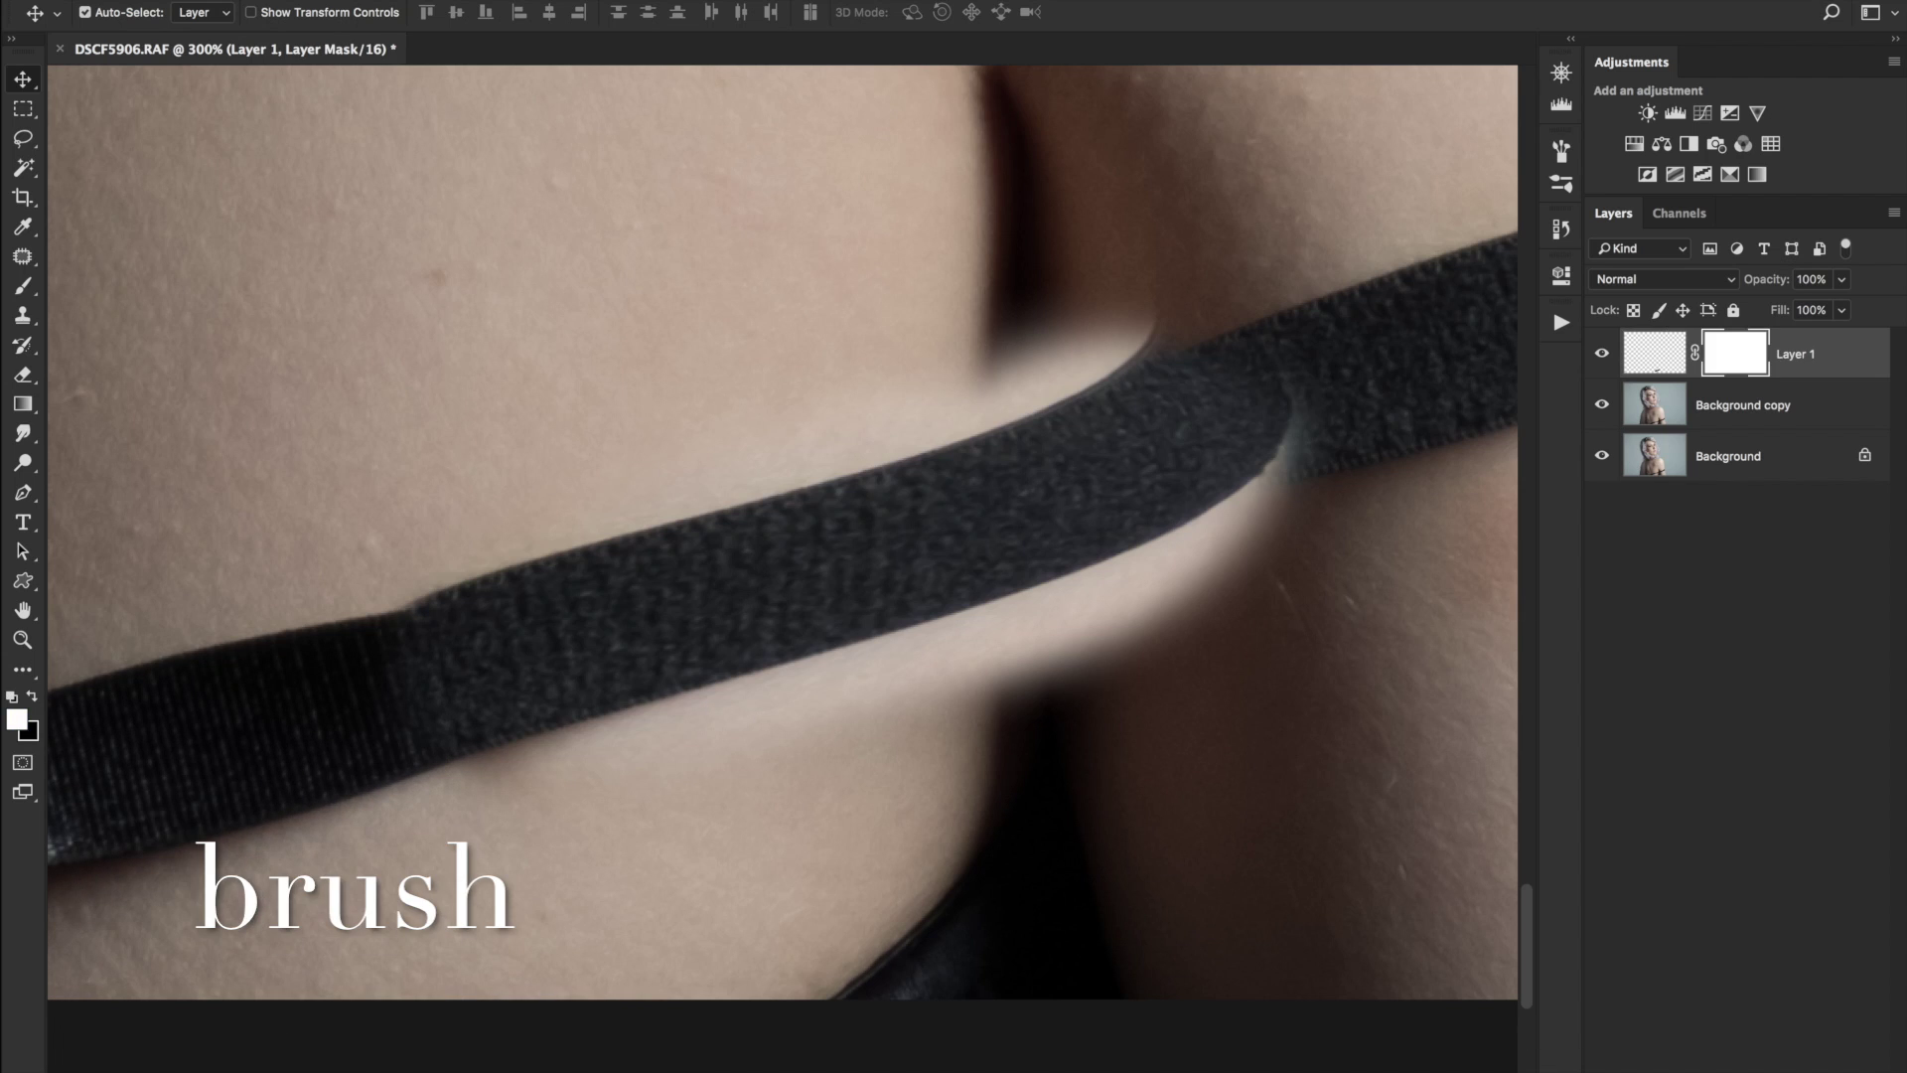
# - Mask out the excess cloned skin above and below the strap on Layer 1, using a soft brush at 97% opacity and 100% flow
pyautogui.press('b')
pyautogui.moveTo(1268, 213)
pyautogui.mouseDown()
pyautogui.moveTo(1013, 119)
pyautogui.moveTo(944, 239)
pyautogui.mouseUp()
pyautogui.press('x')
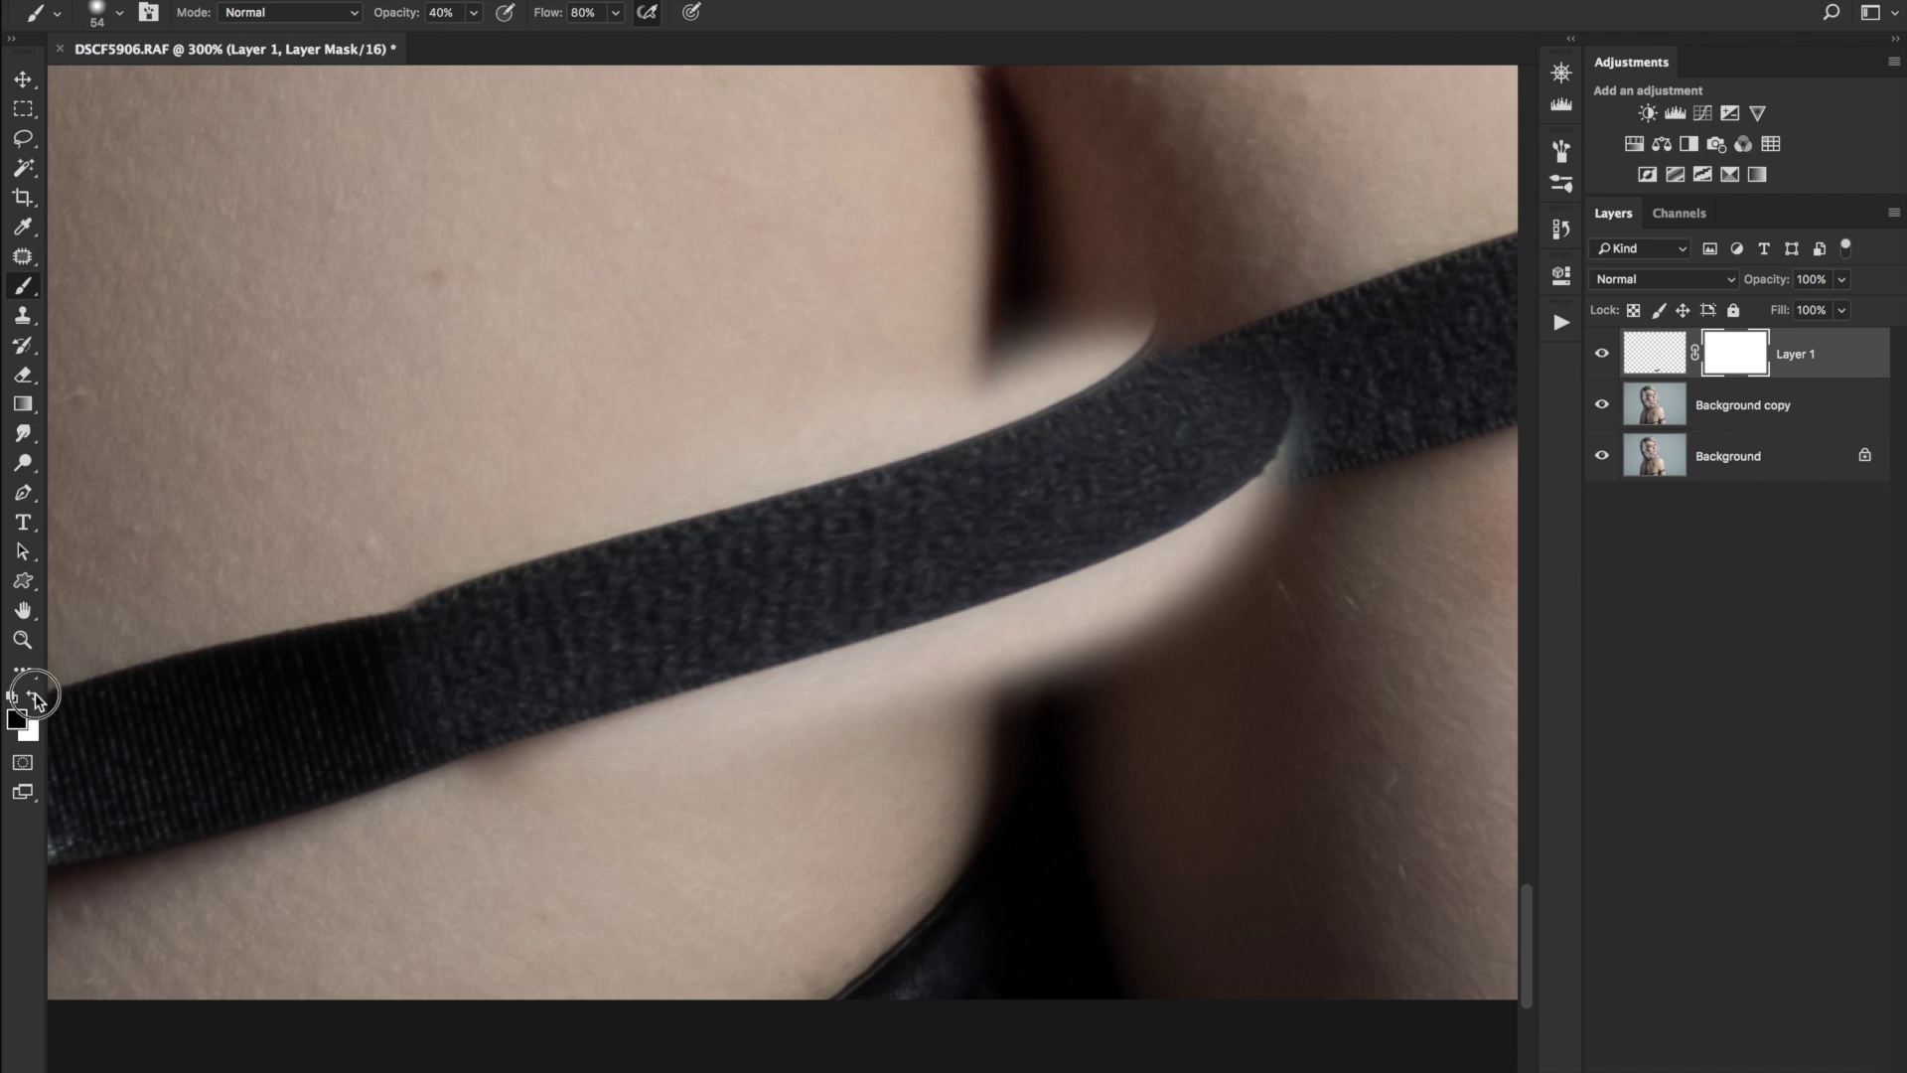
pyautogui.moveTo(413, 22); pyautogui.dragTo(469, 23)
pyautogui.moveTo(1172, 278)
pyautogui.mouseDown()
pyautogui.moveTo(1100, 326)
pyautogui.moveTo(1311, 405)
pyautogui.moveTo(1300, 533)
pyautogui.moveTo(997, 652)
pyautogui.moveTo(1203, 546)
pyautogui.moveTo(888, 706)
pyautogui.moveTo(1178, 655)
pyautogui.moveTo(523, 814)
pyautogui.moveTo(613, 776)
pyautogui.moveTo(526, 796)
pyautogui.moveTo(781, 715)
pyautogui.moveTo(1061, 661)
pyautogui.moveTo(1085, 601)
pyautogui.moveTo(492, 796)
pyautogui.moveTo(402, 582)
pyautogui.moveTo(593, 500)
pyautogui.moveTo(549, 518)
pyautogui.moveTo(550, 574)
pyautogui.moveTo(596, 589)
pyautogui.moveTo(396, 643)
pyautogui.mouseUp()
pyautogui.press('x')
pyautogui.press('x')
pyautogui.moveTo(829, 418)
pyautogui.mouseDown()
pyautogui.moveTo(1086, 318)
pyautogui.moveTo(865, 404)
pyautogui.moveTo(1001, 375)
pyautogui.mouseUp()
pyautogui.moveTo(732, 567)
pyautogui.mouseDown()
pyautogui.moveTo(660, 583)
pyautogui.moveTo(874, 502)
pyautogui.mouseUp()
pyautogui.press('x')
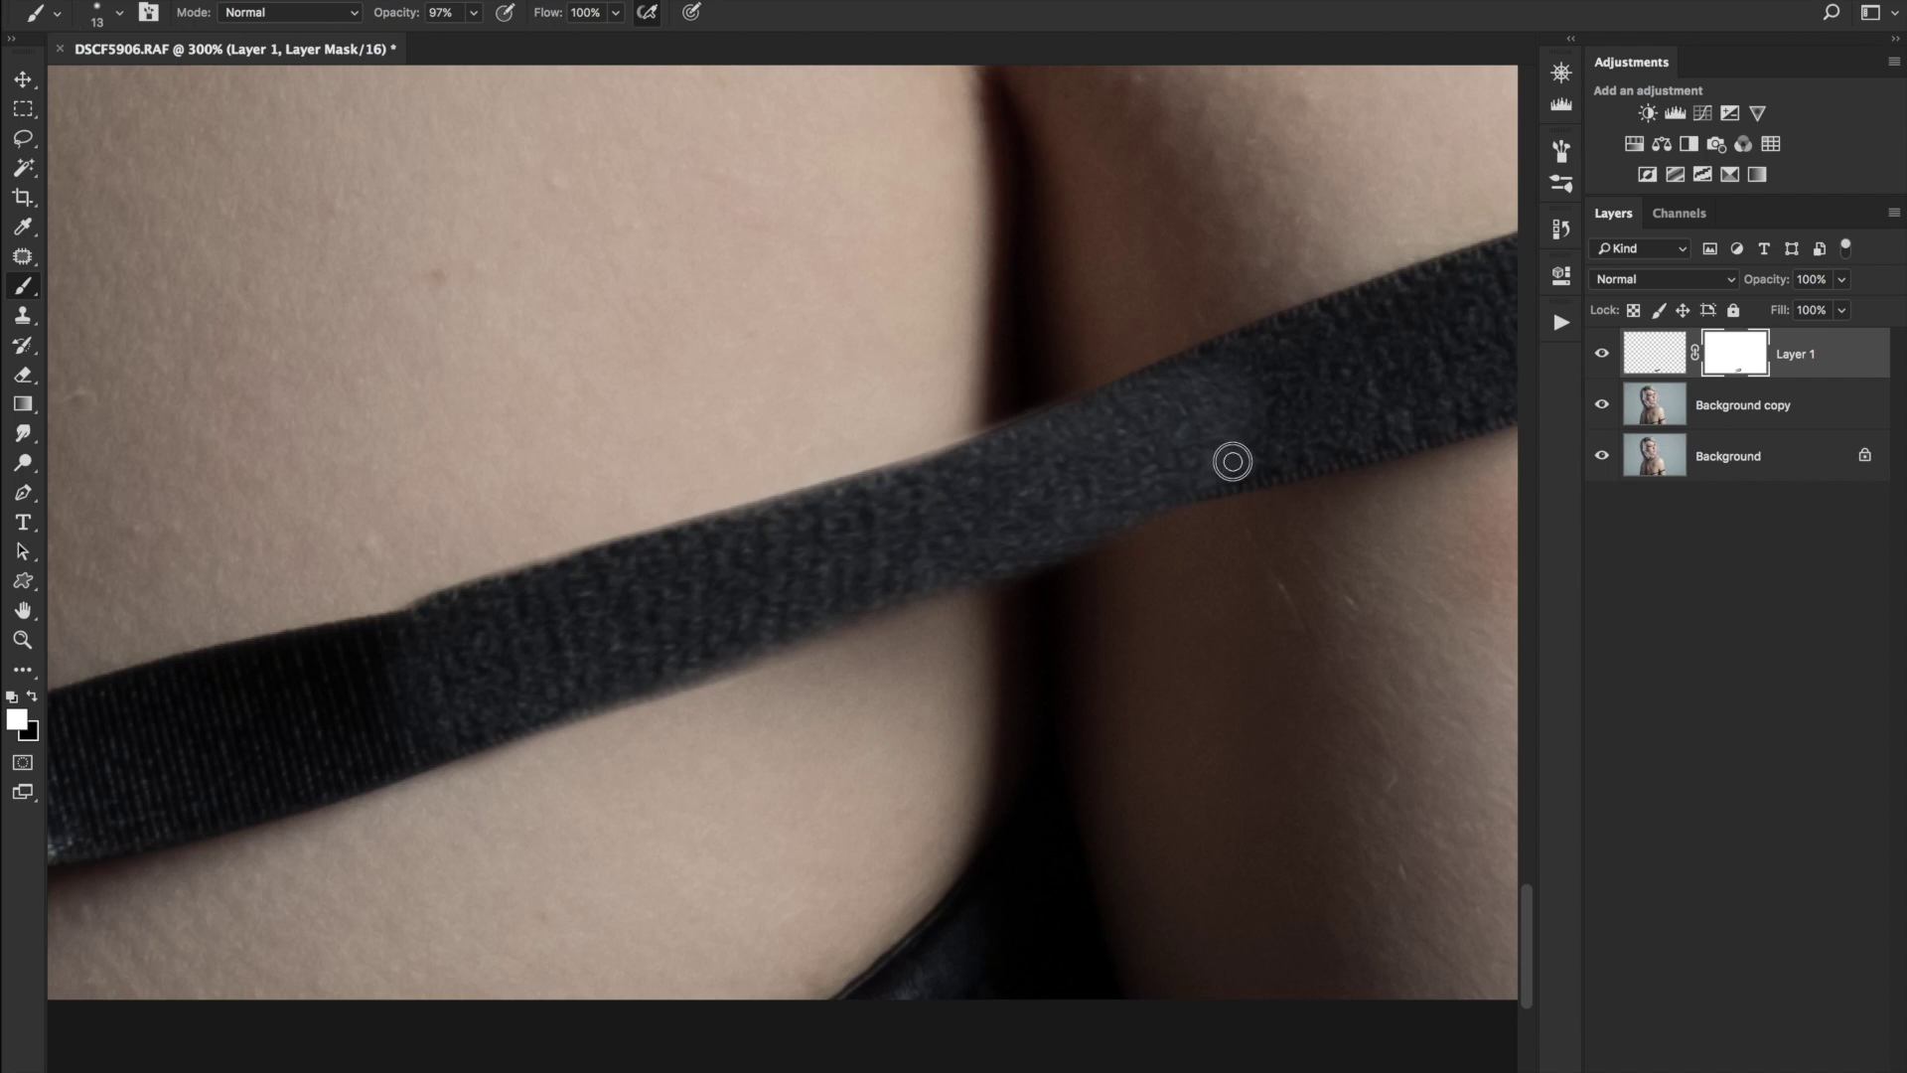
# - Add a Levels adjustment with midtones at 0.85 clipped to Layer 1, and compare the strap with and without it
pyautogui.click(1676, 112)
pyautogui.moveTo(1384, 505); pyautogui.dragTo(1394, 502)
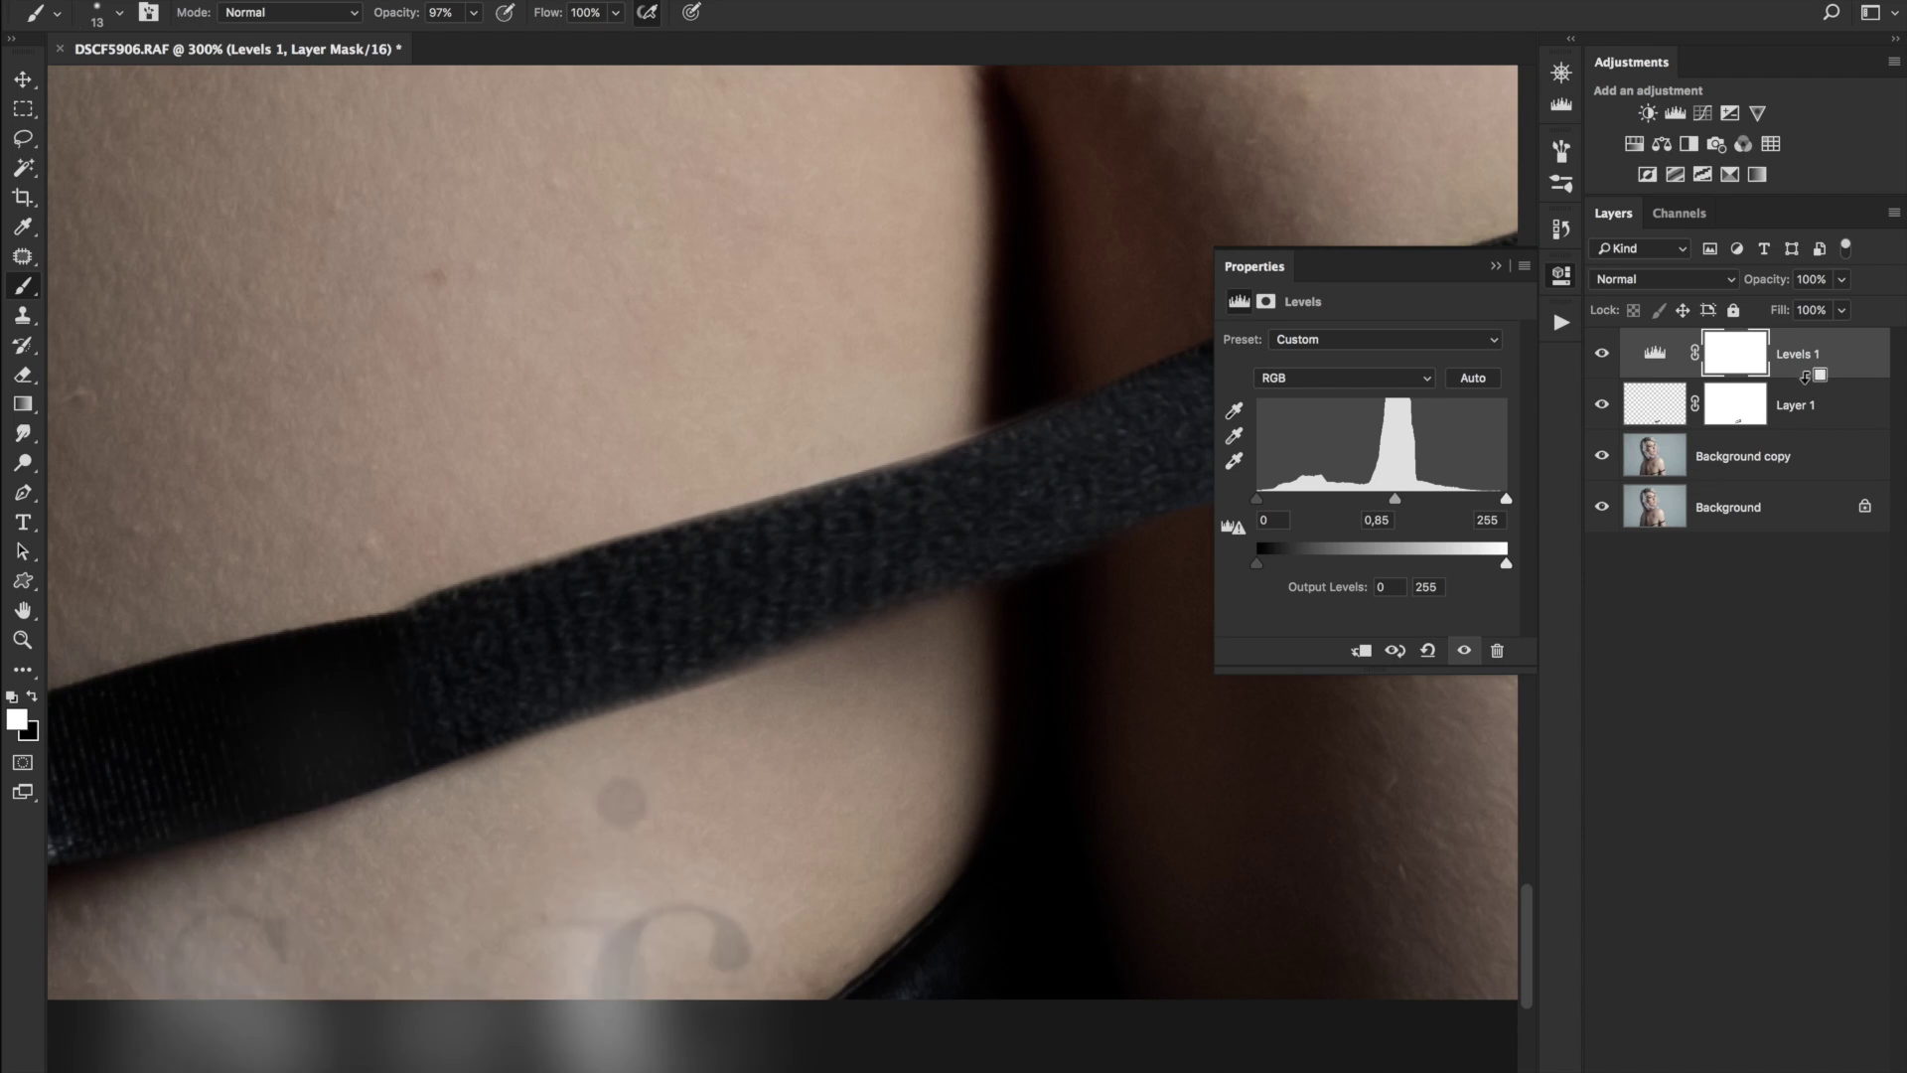
pyautogui.keyDown('alt'); pyautogui.click(1806, 373); pyautogui.keyUp('alt')
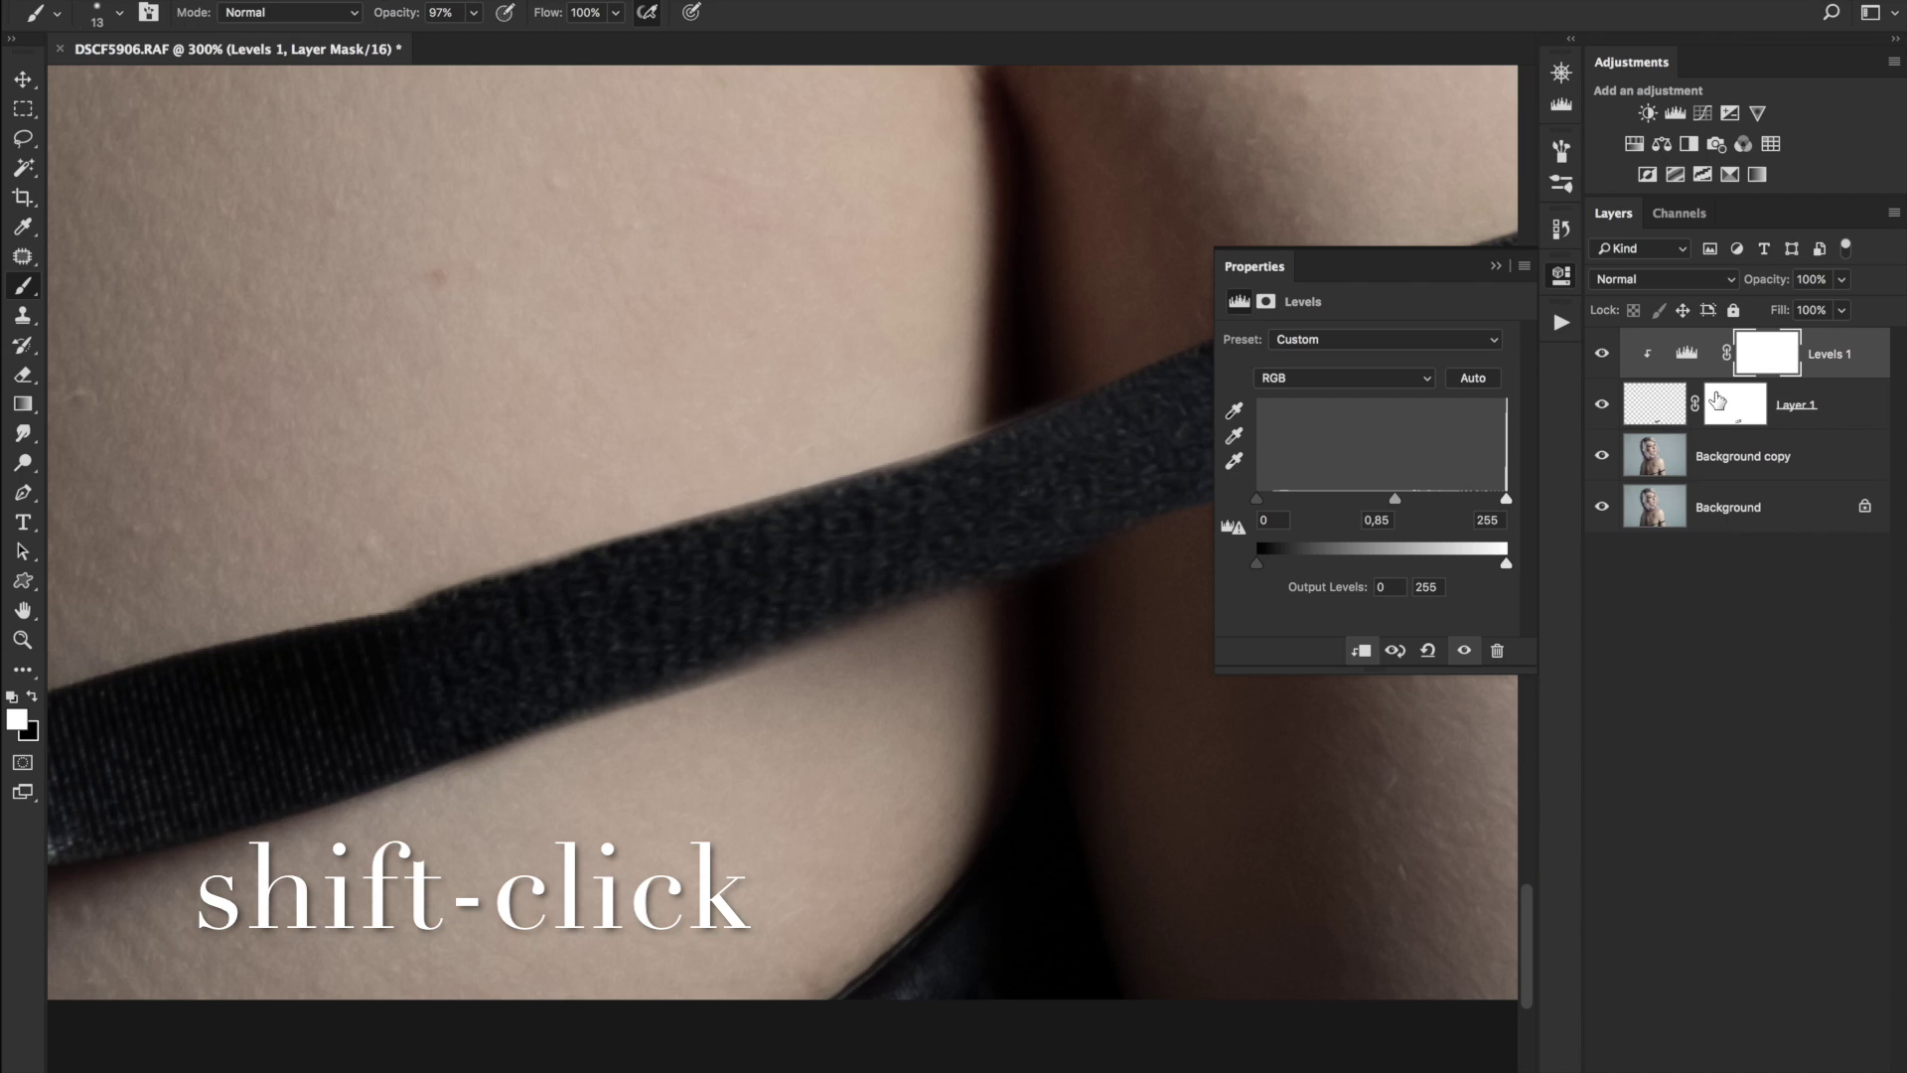
pyautogui.click(1595, 367)
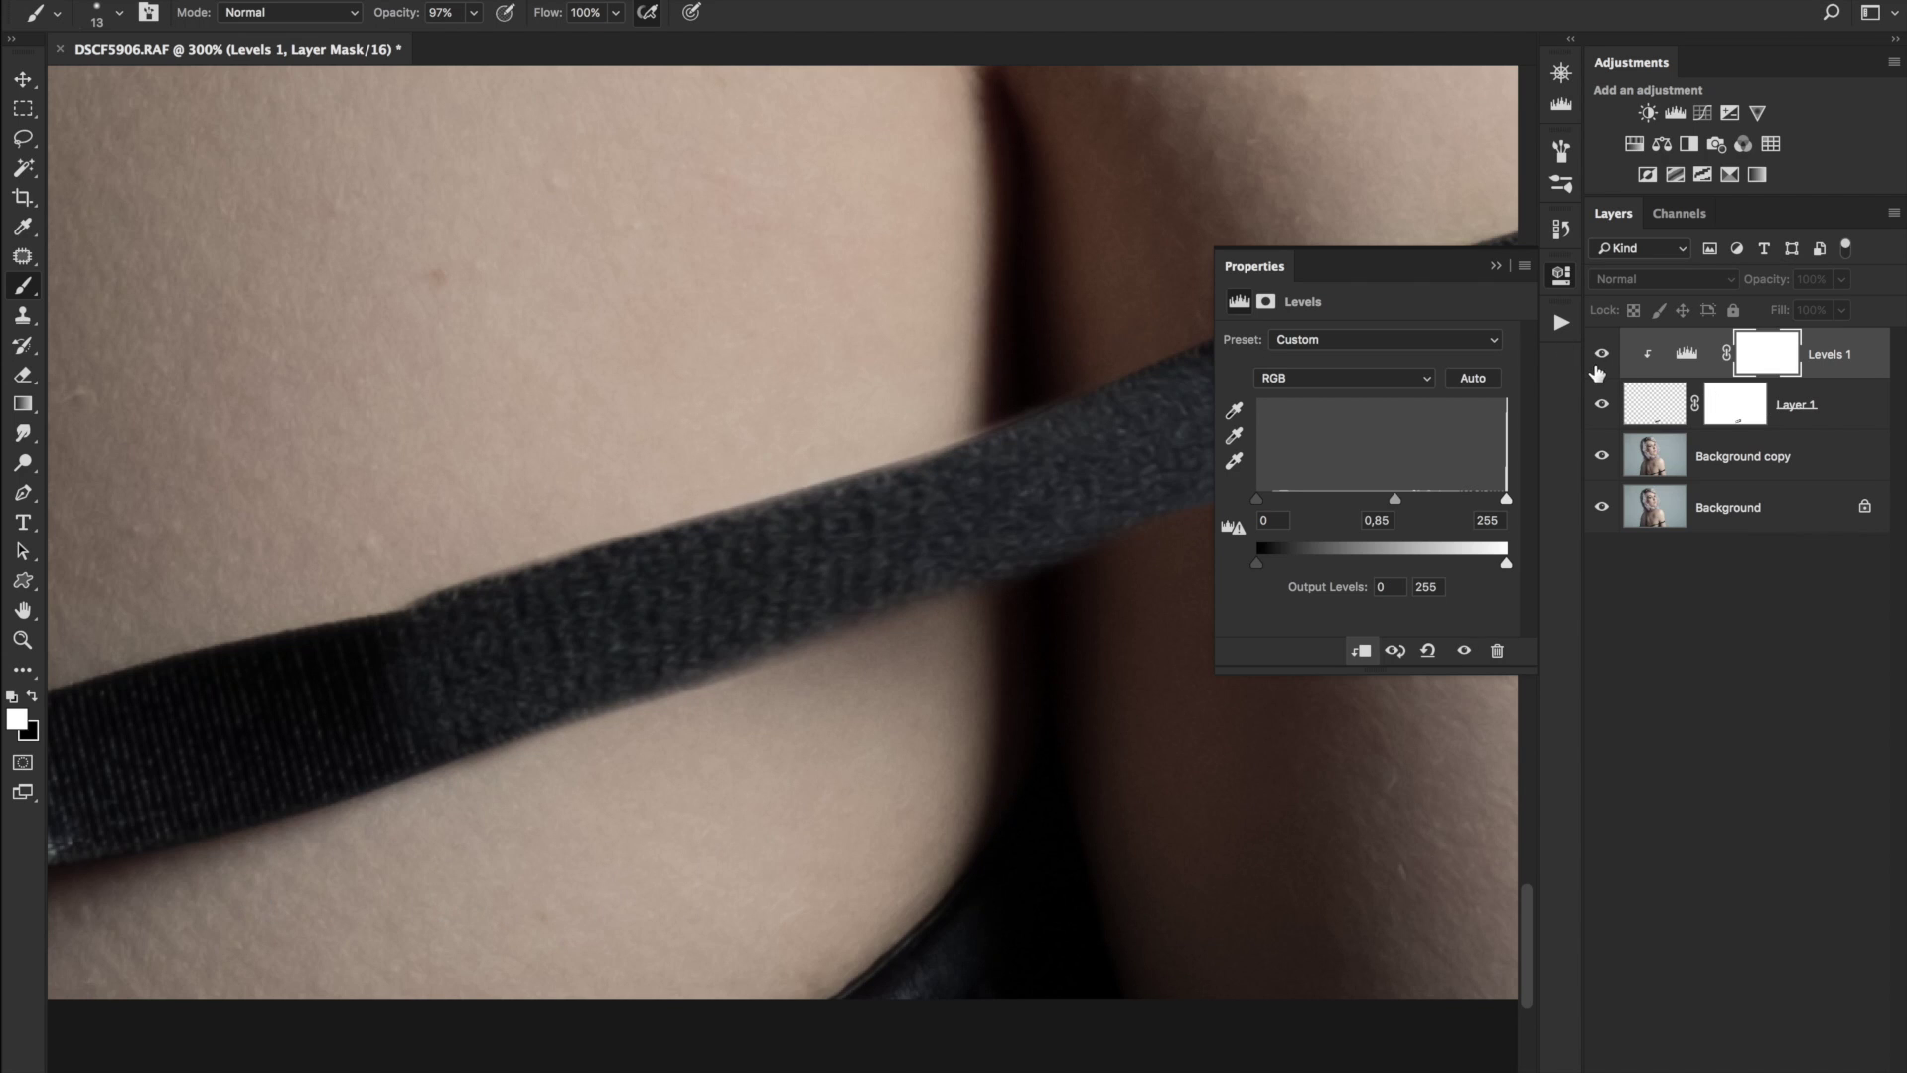
pyautogui.click(1604, 356)
pyautogui.click(1604, 356)
pyautogui.click(1603, 356)
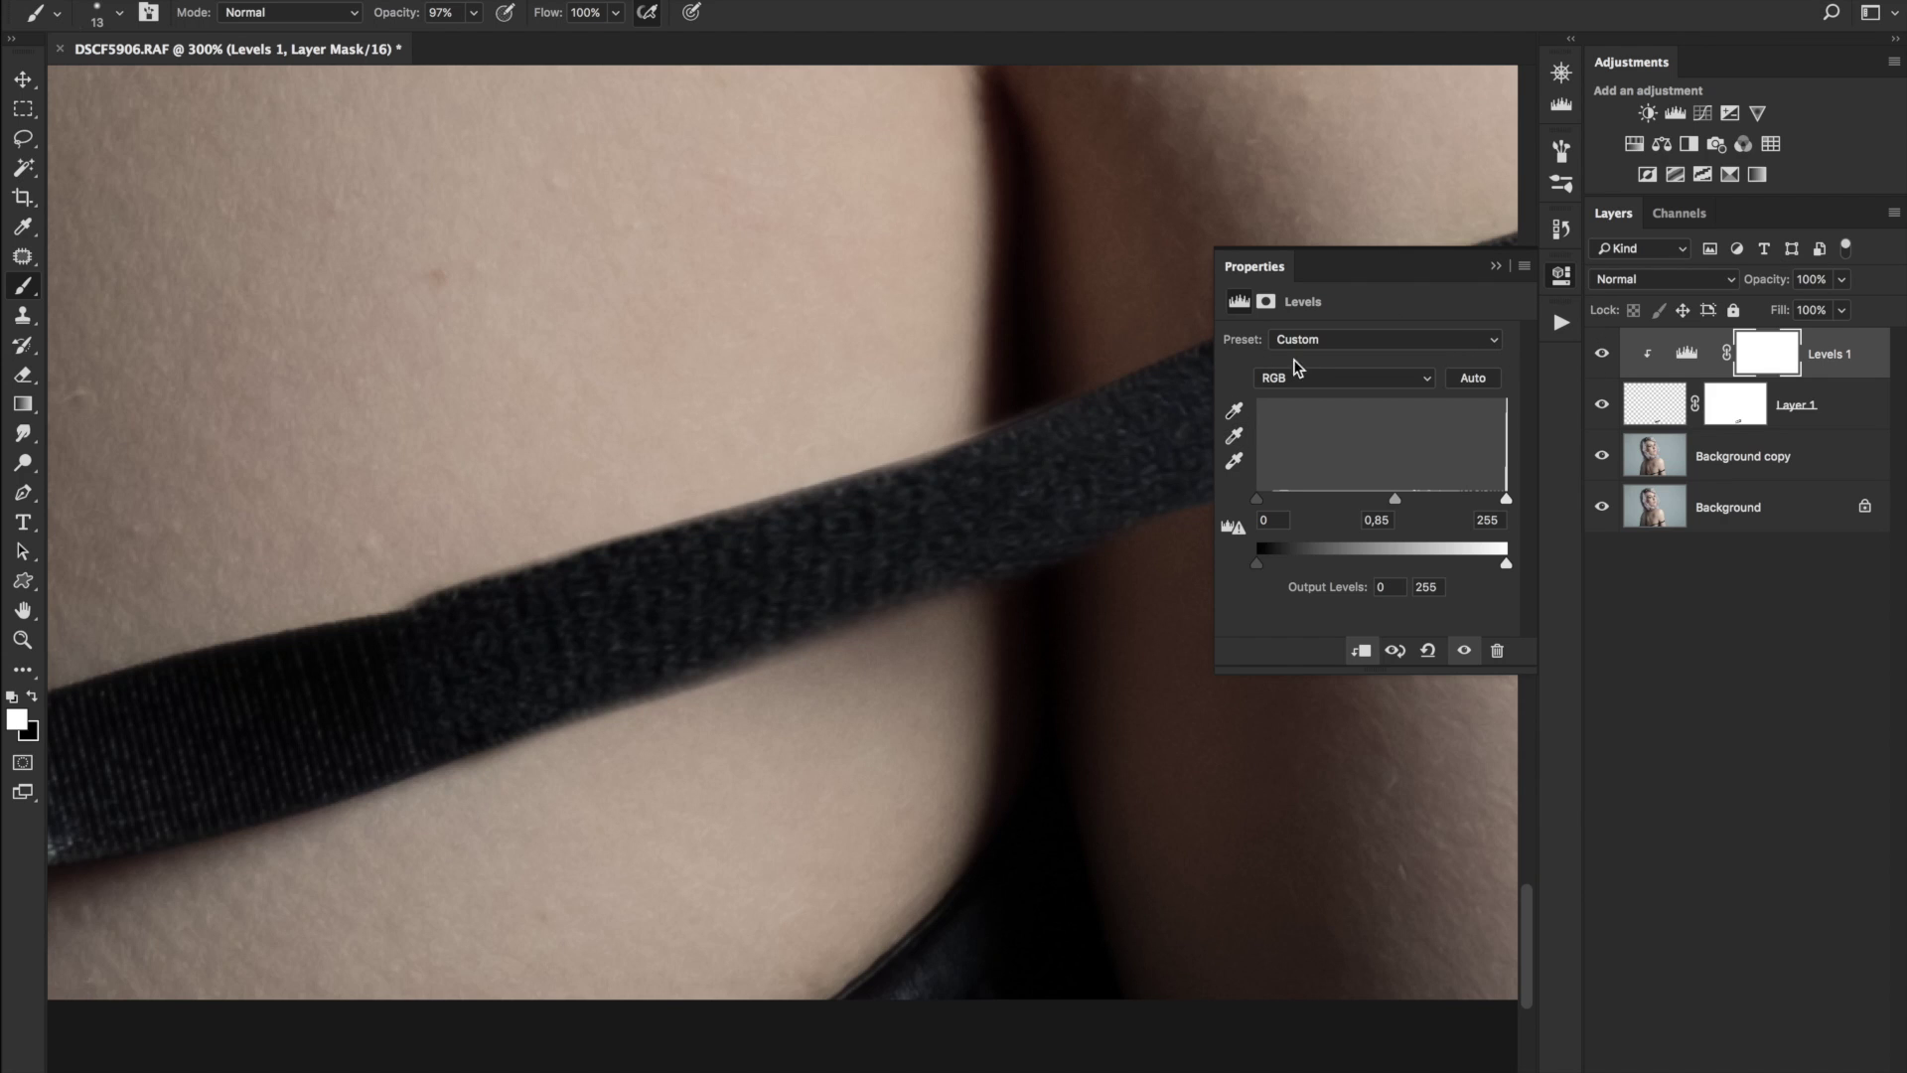
pyautogui.click(1494, 266)
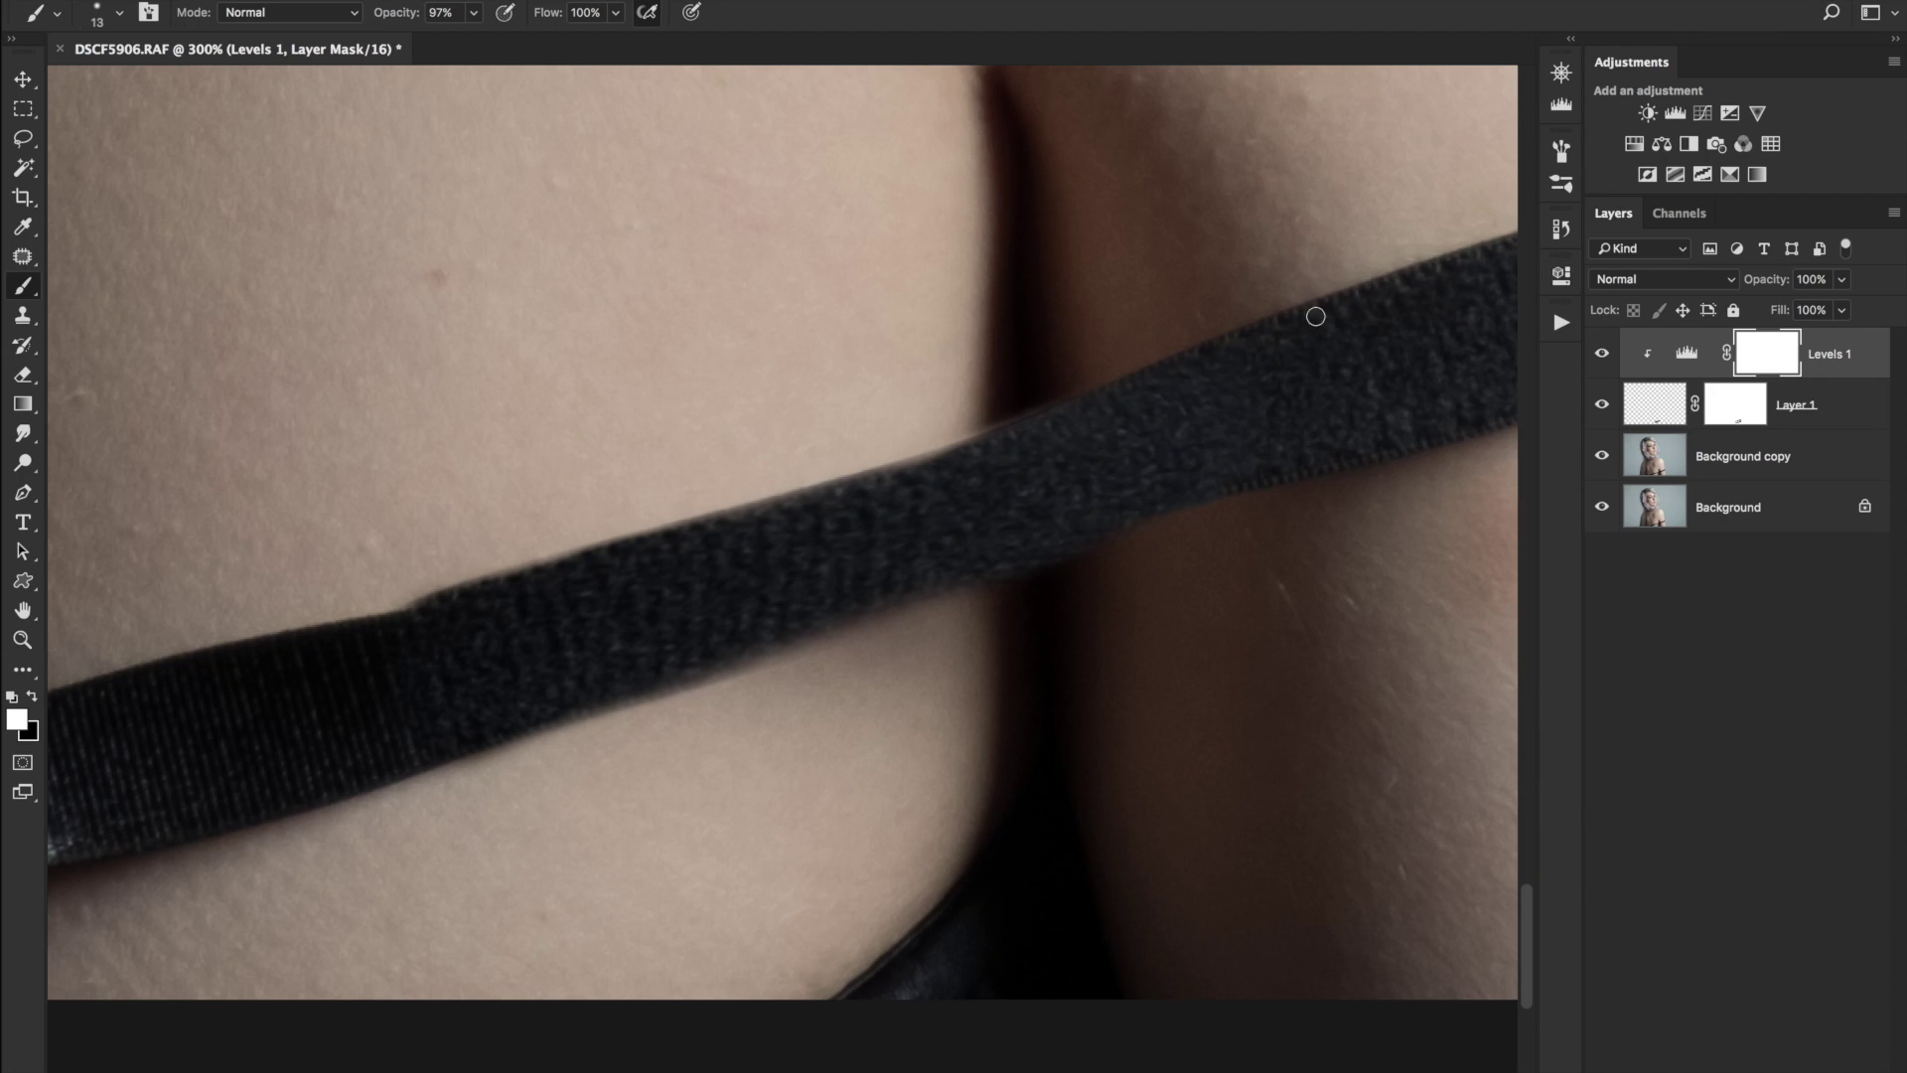
# - Merge the Levels 1 adjustment and Layer 1 into a single layer
pyautogui.scroll(-5, 973, 436)
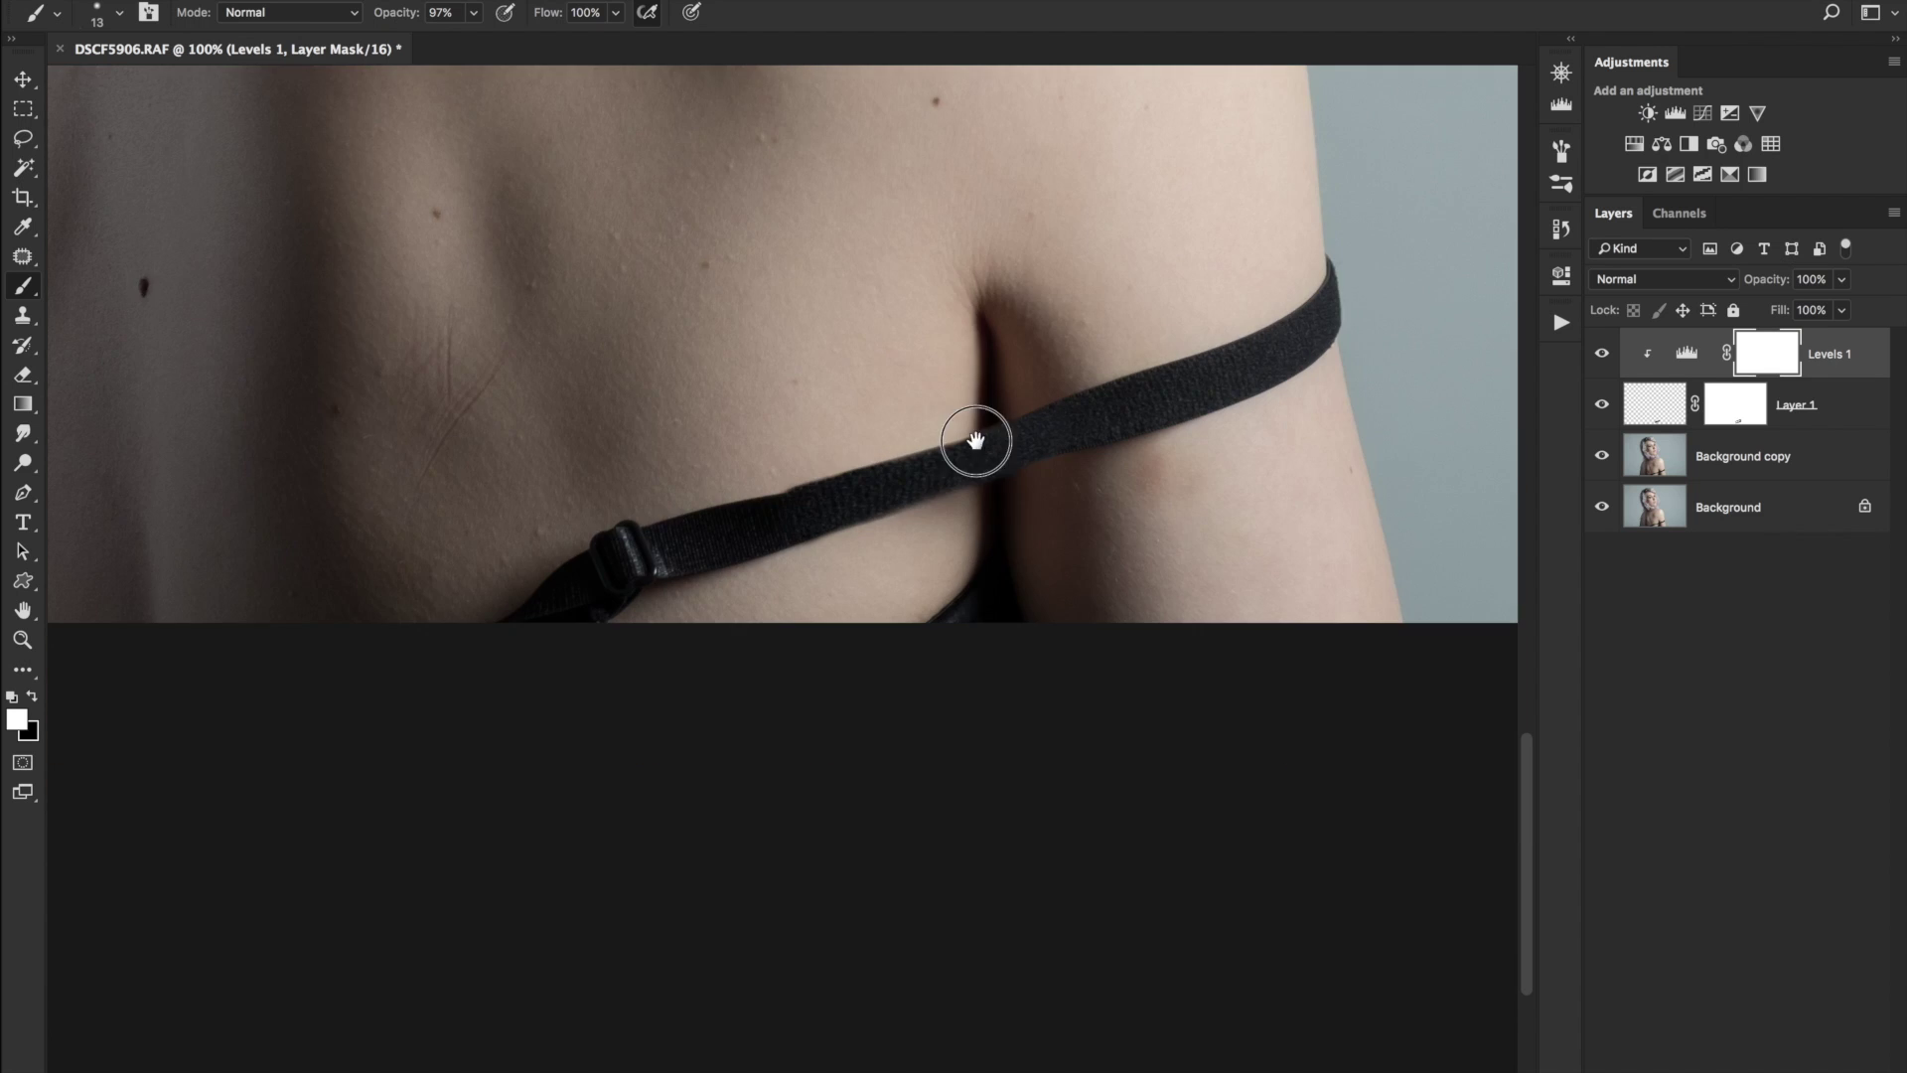
pyautogui.scroll(-1, 998, 437)
pyautogui.scroll(8, 944, 438)
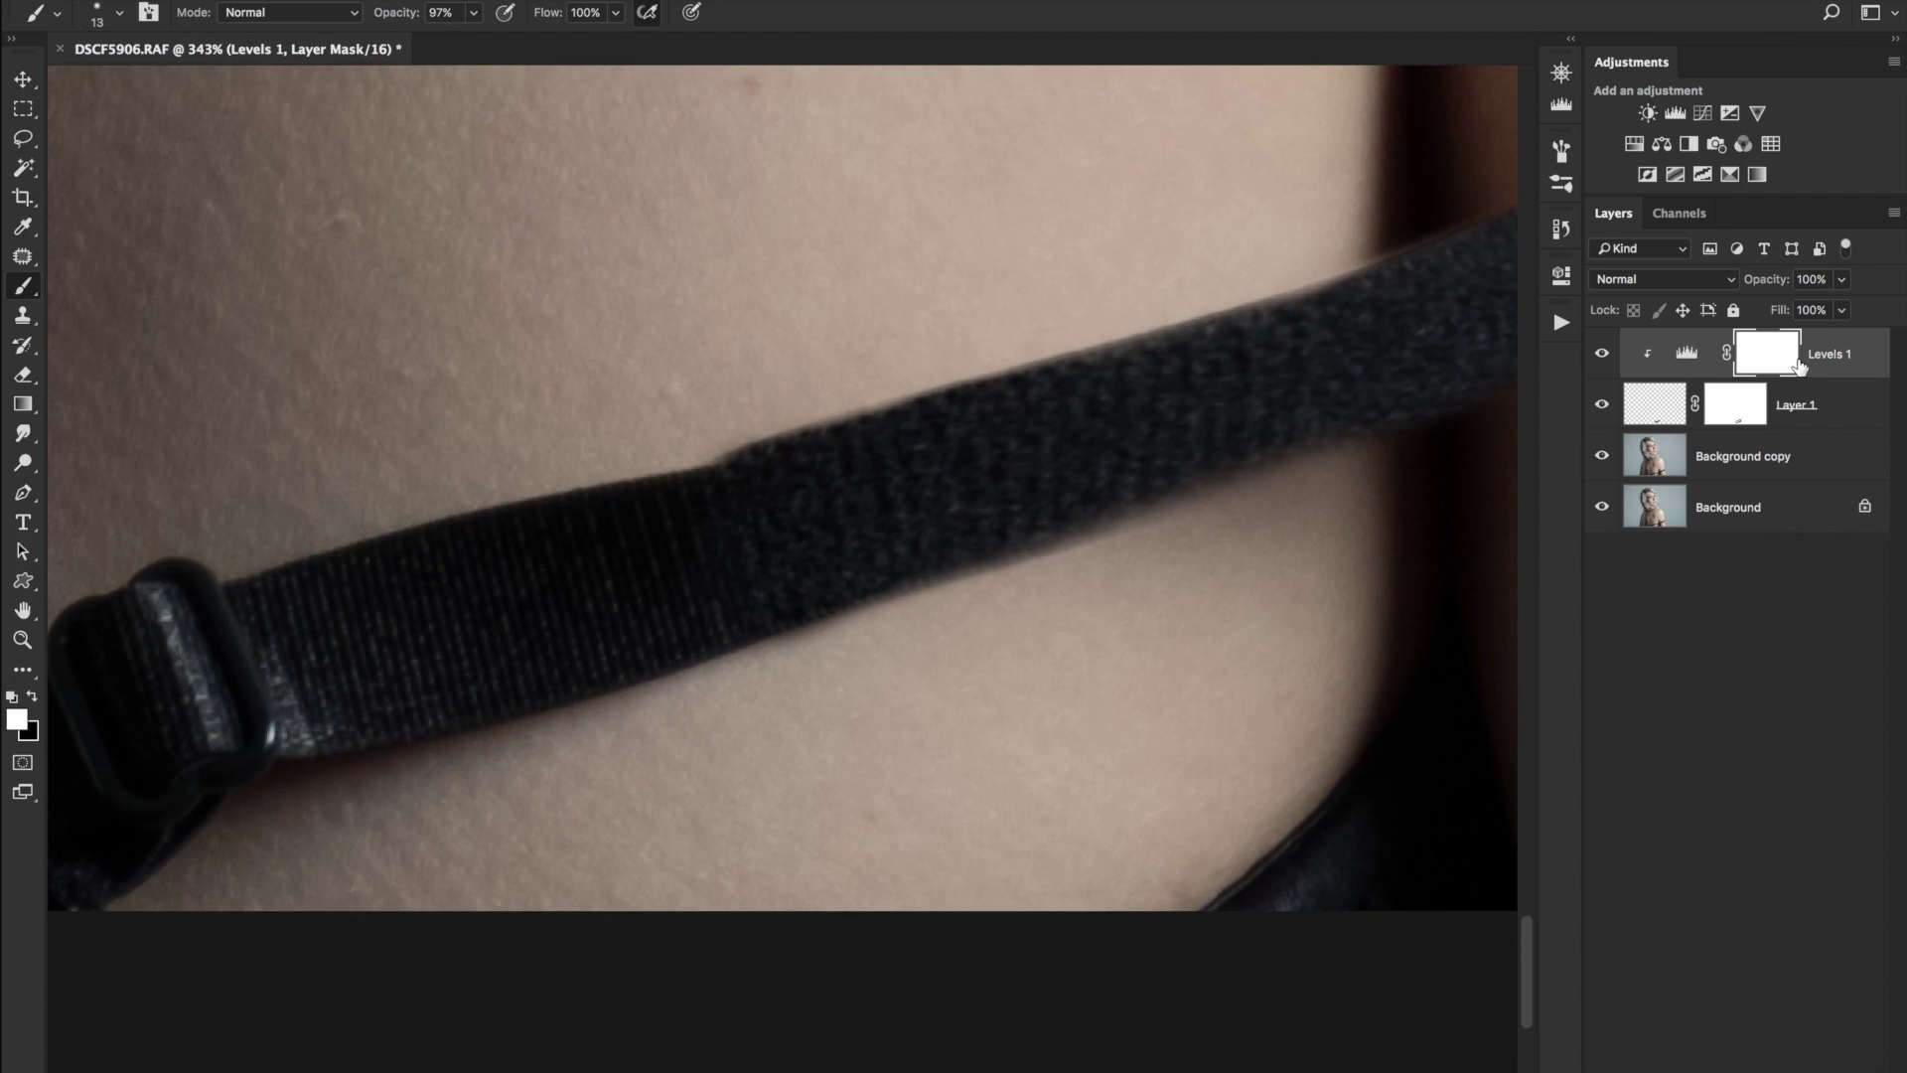
pyautogui.click(1665, 408)
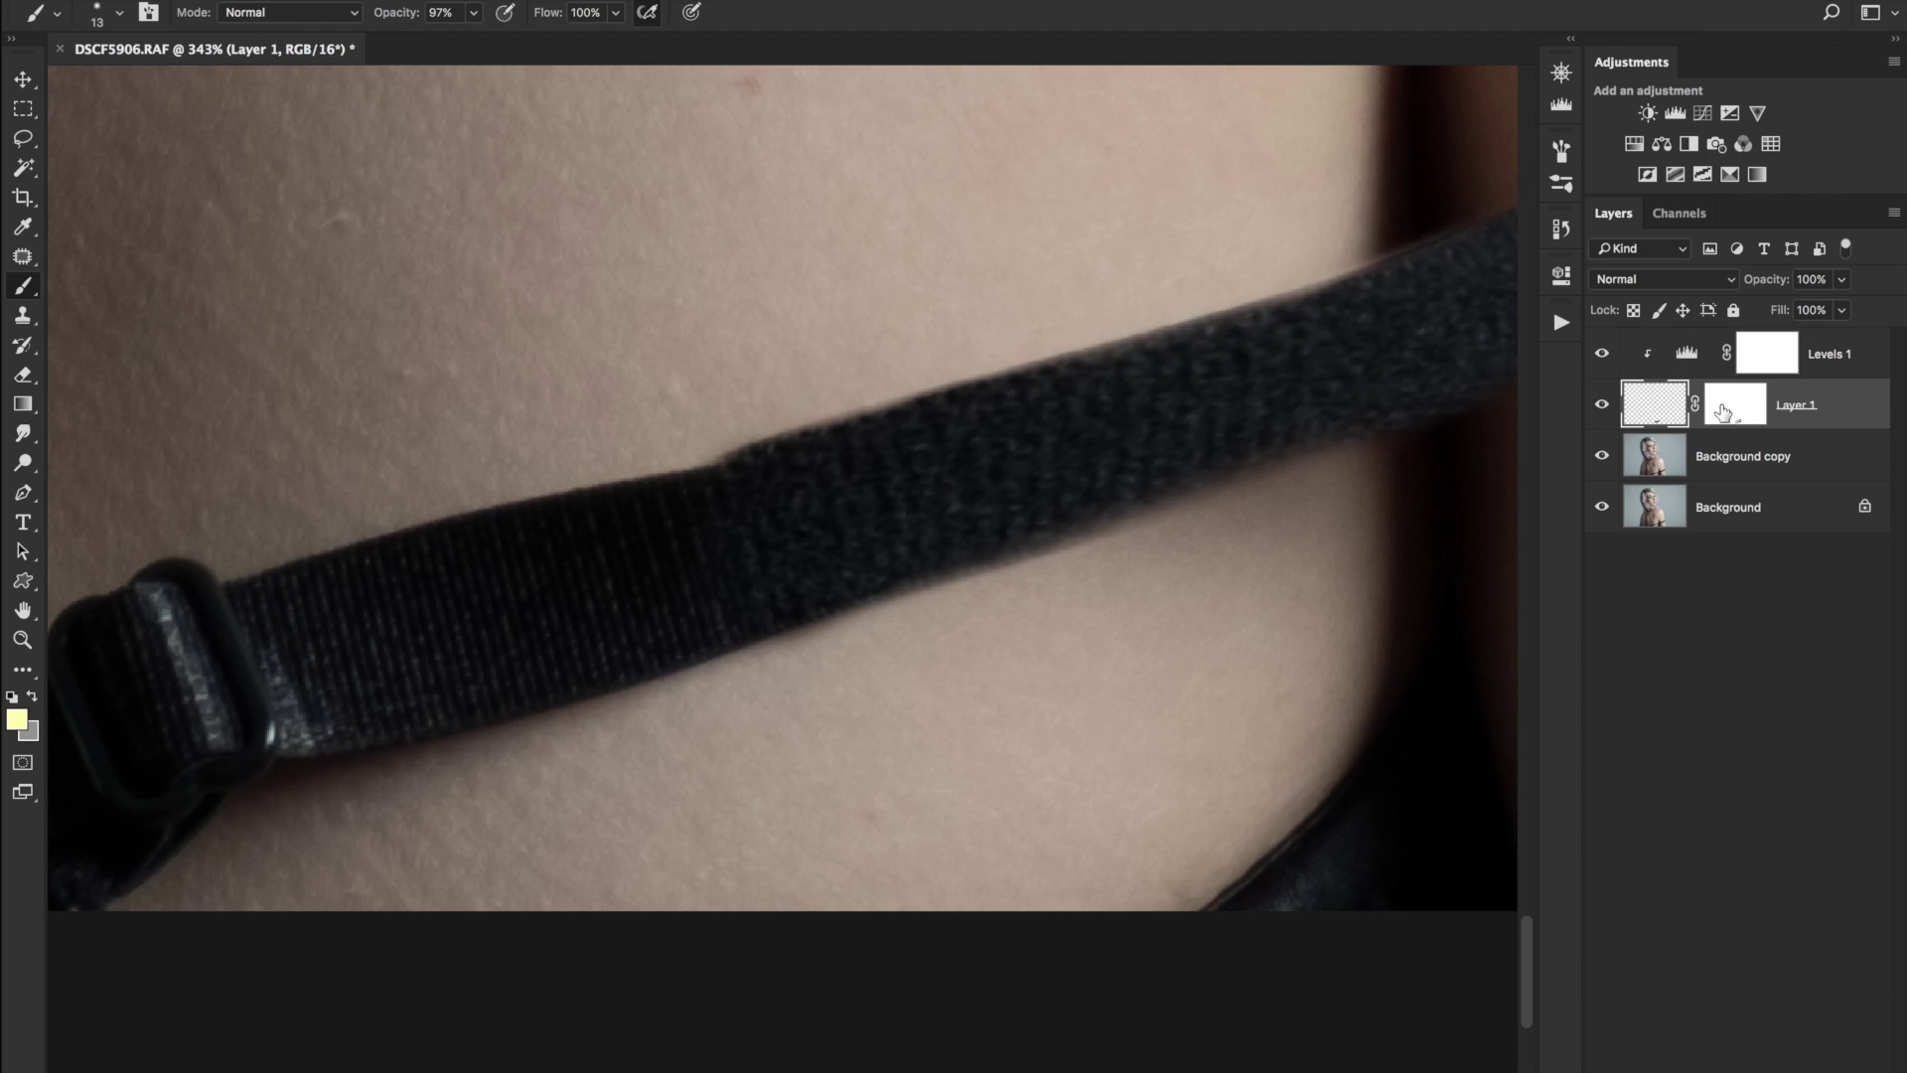
pyautogui.click(1835, 376)
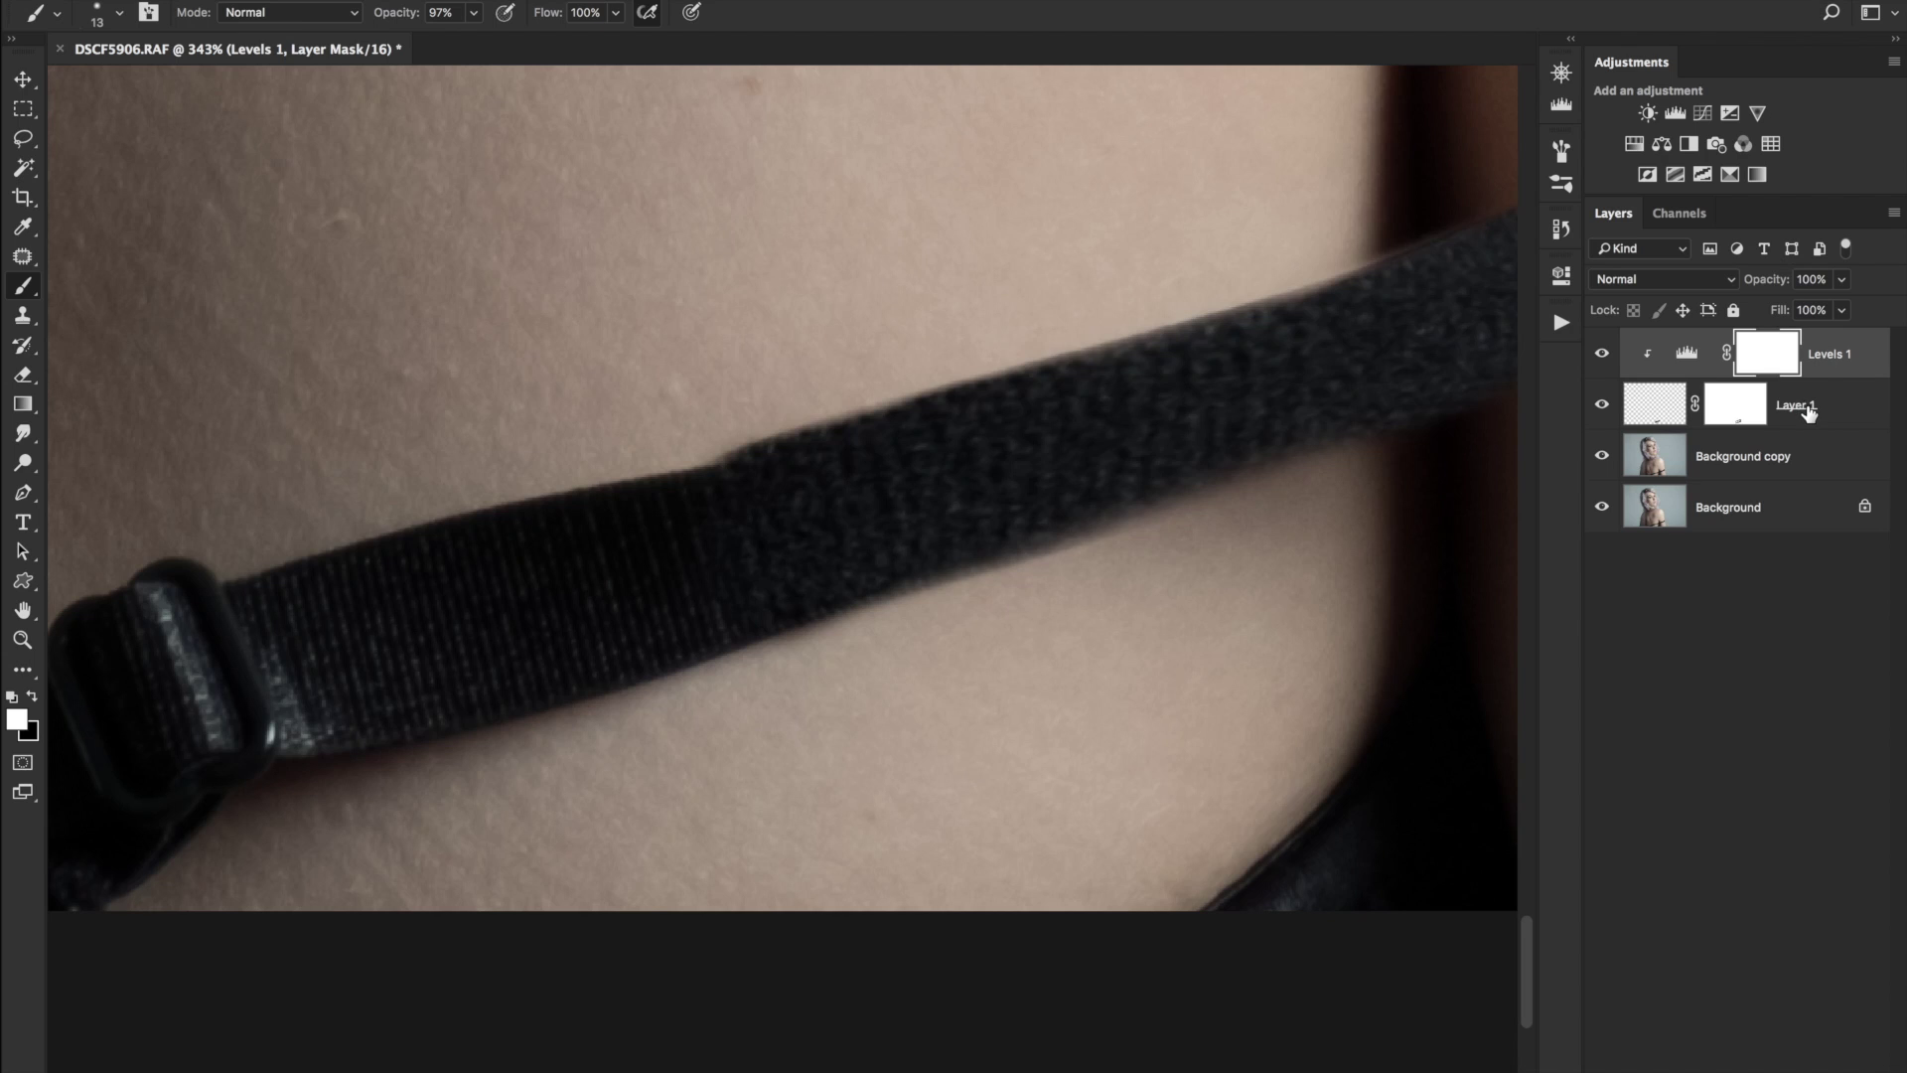
pyautogui.click(1808, 409)
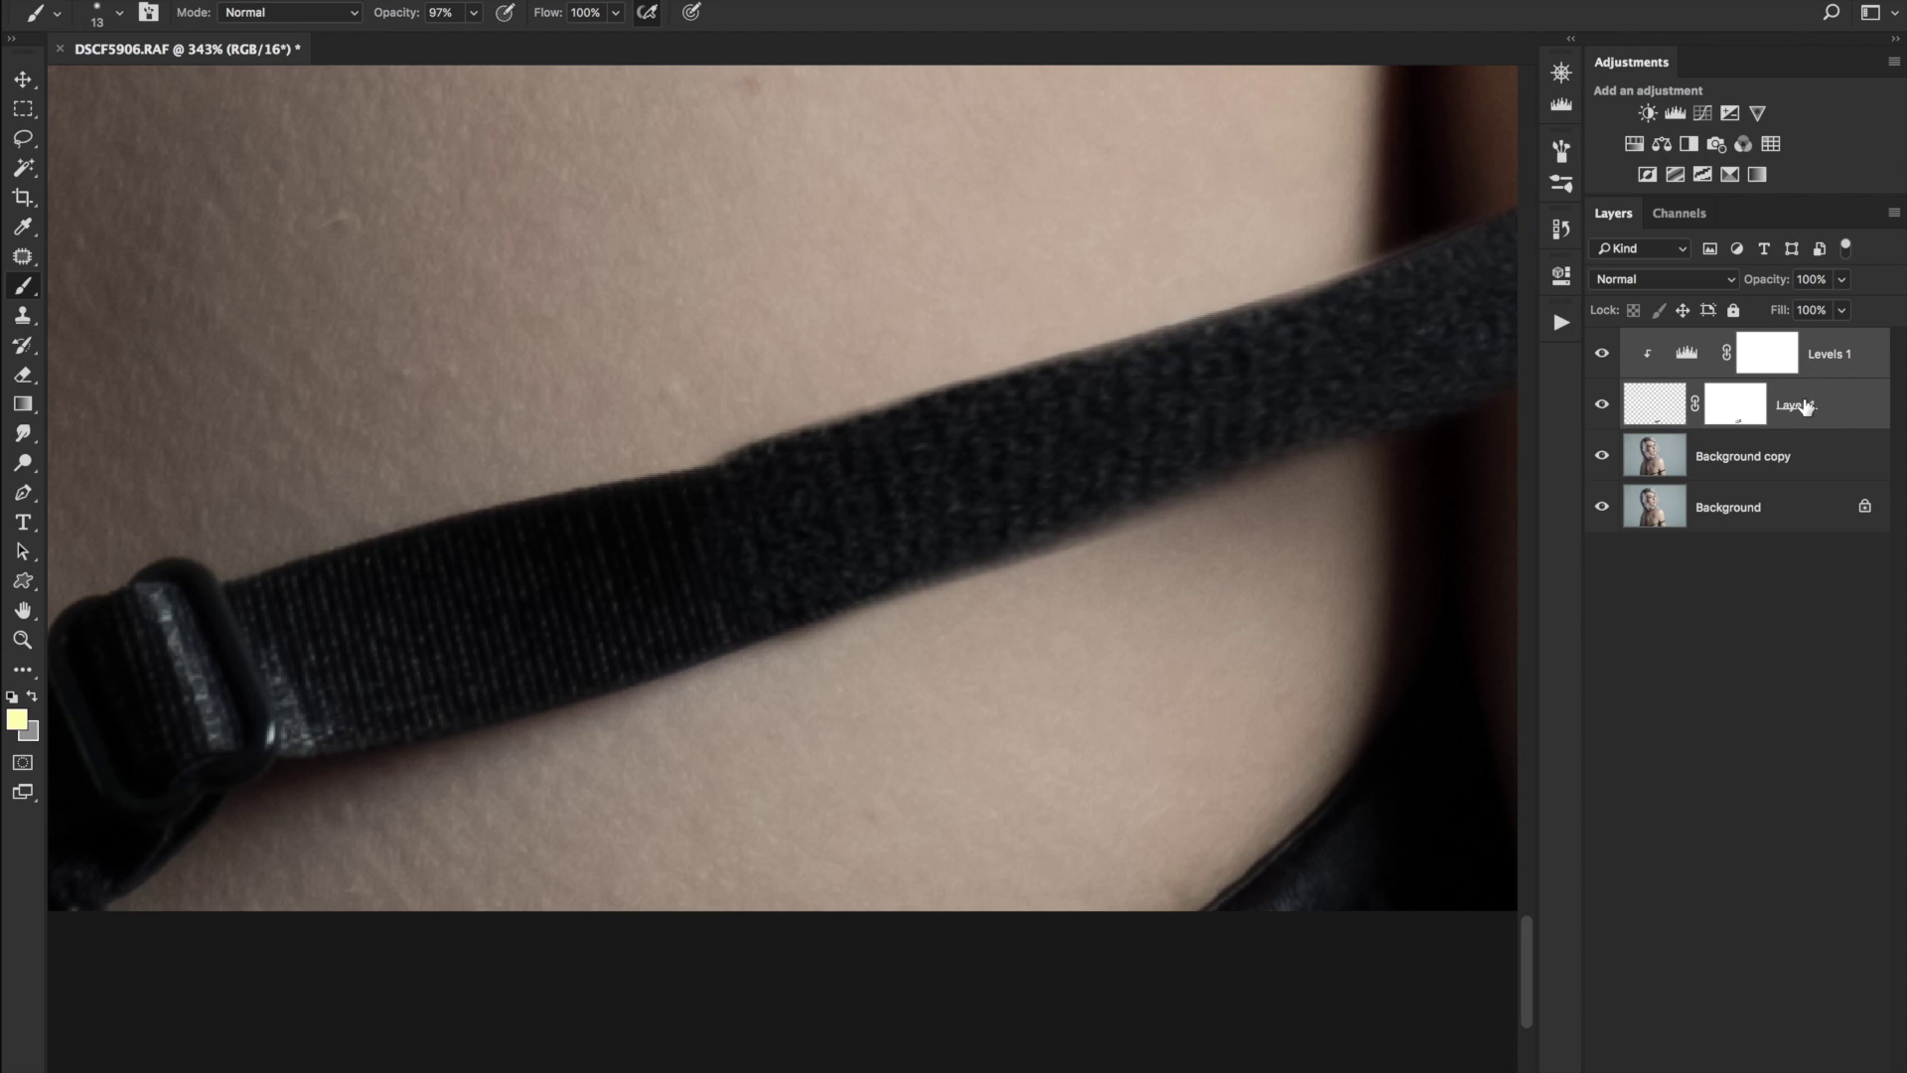
pyautogui.hotkey('ctrl', 'e')
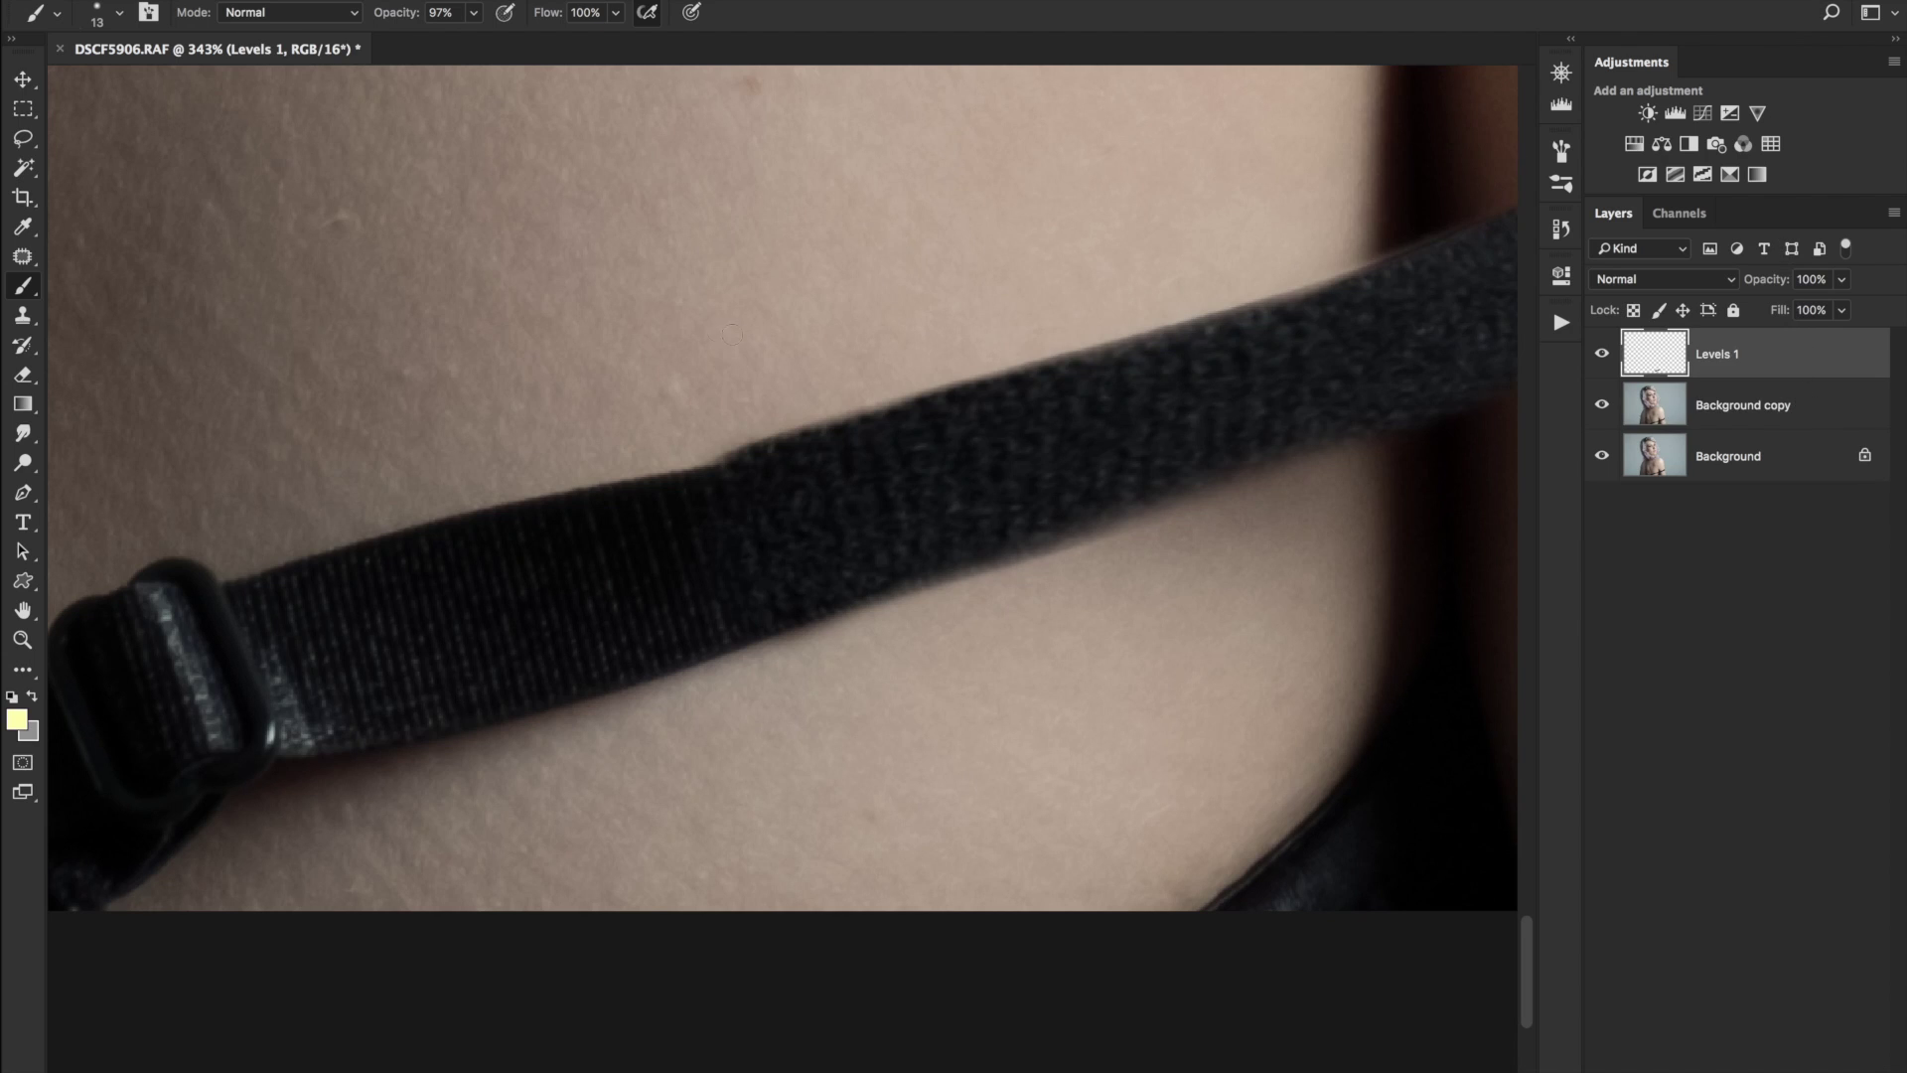
# - Smooth the upper edge where the cloned strap meets the ribbed original, using the Smudge tool at 50% strength
pyautogui.click(30, 431)
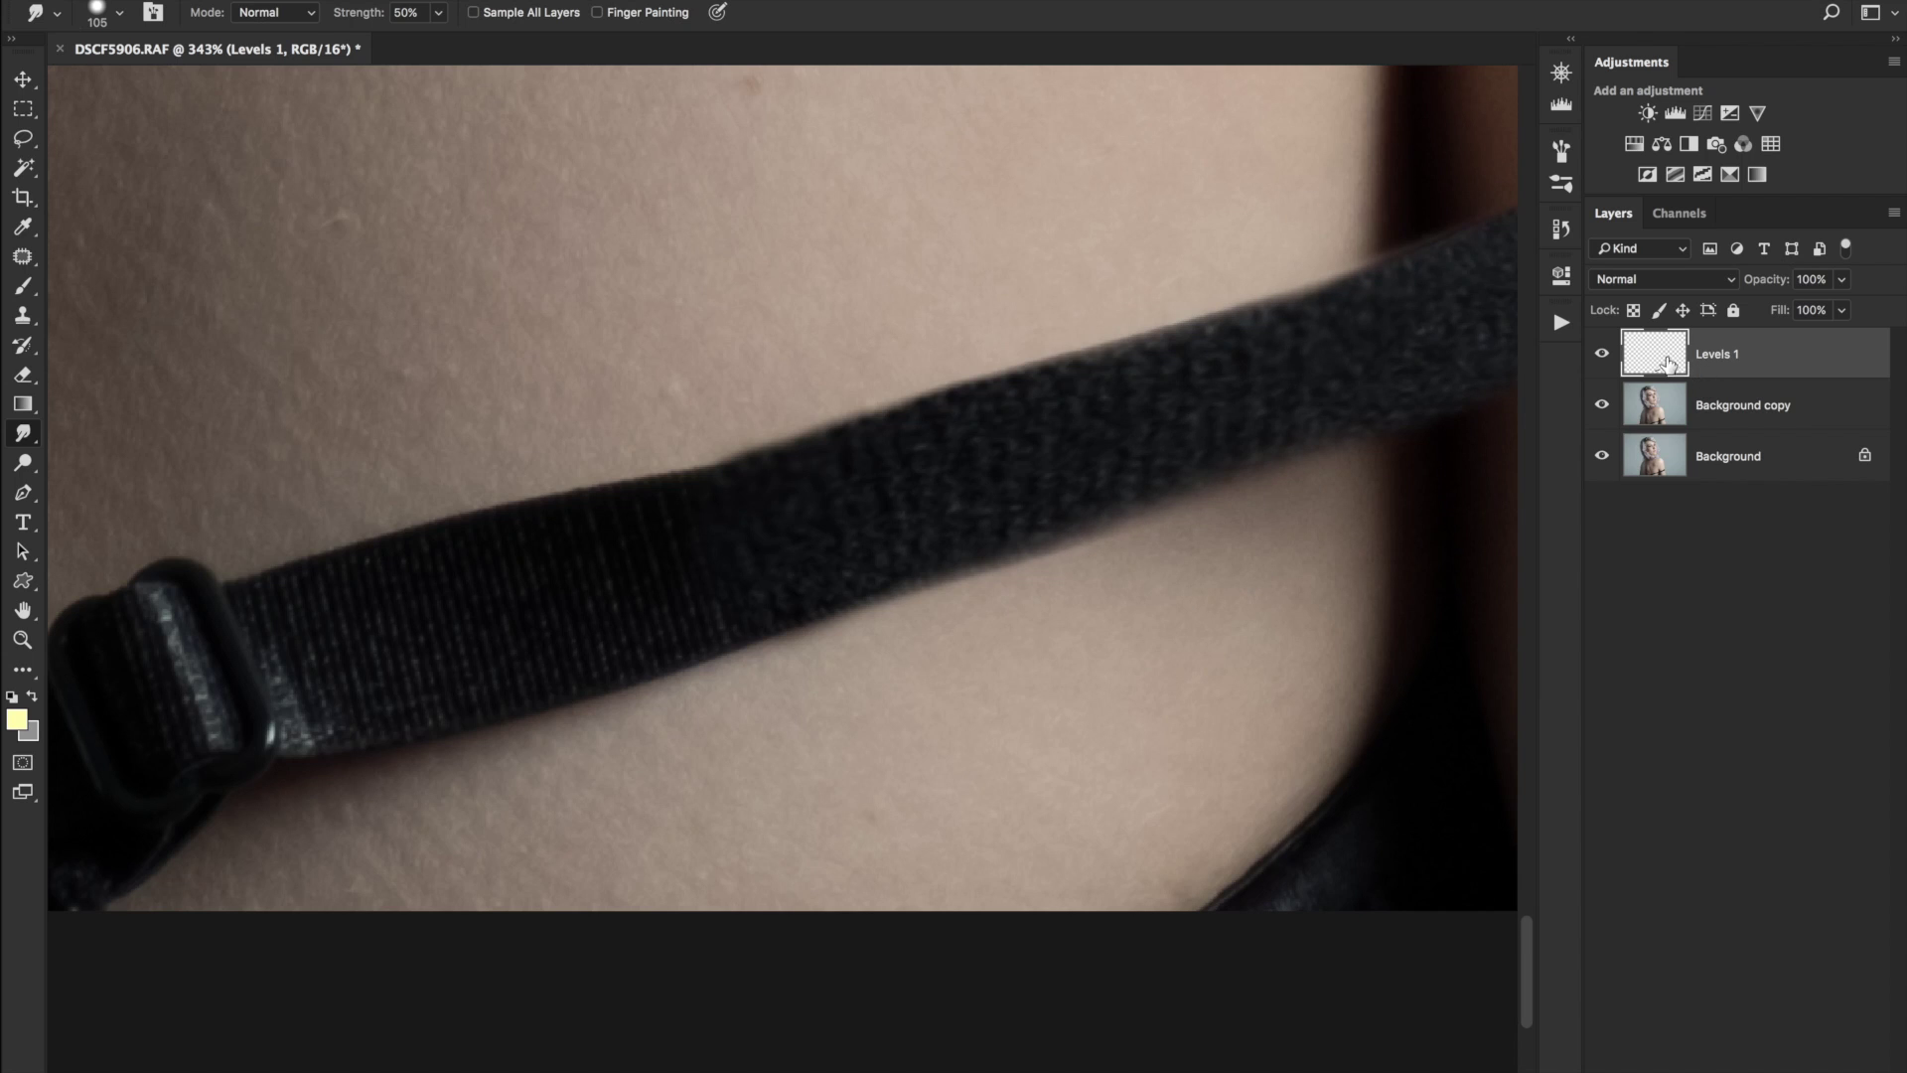
pyautogui.click(22, 639)
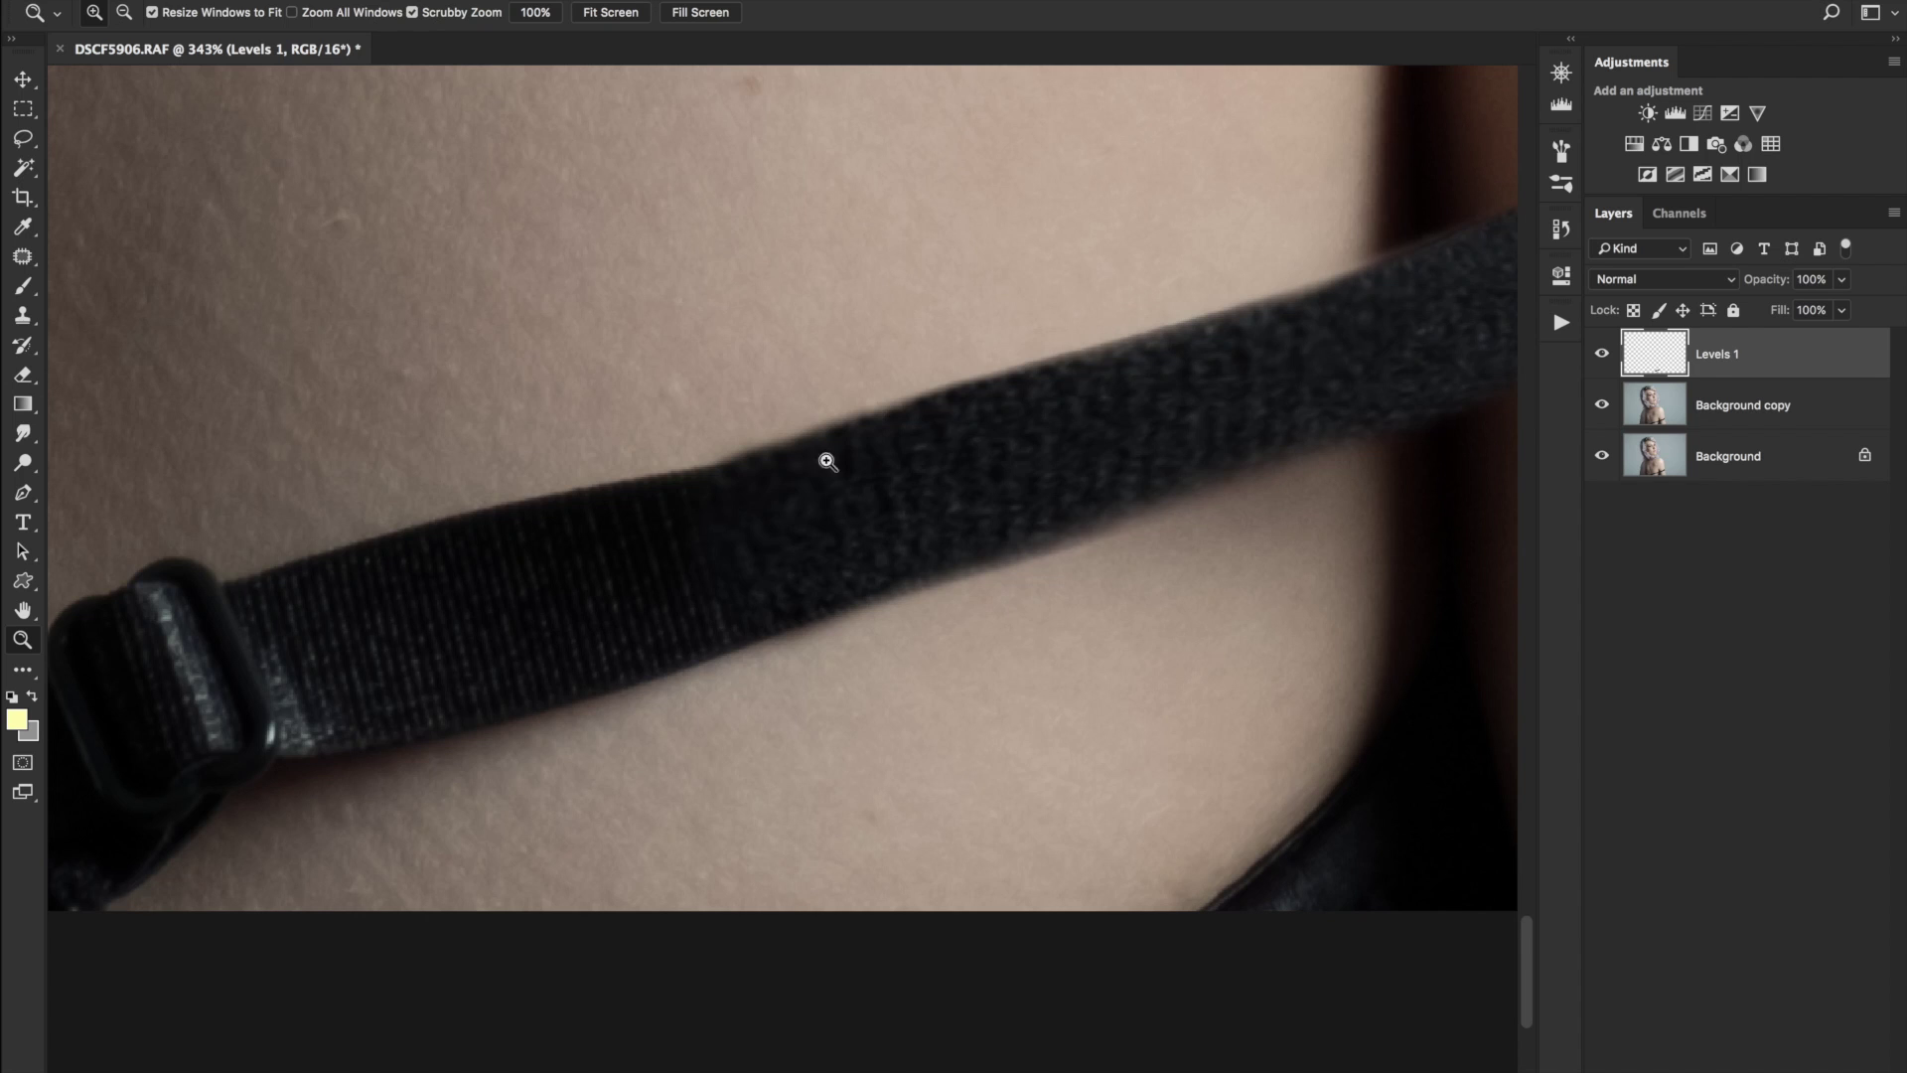
pyautogui.keyDown('alt'); pyautogui.click(747, 486); pyautogui.keyUp('alt')
pyautogui.keyDown('alt'); pyautogui.click(750, 484); pyautogui.keyUp('alt')
pyautogui.keyDown('alt'); pyautogui.click(753, 481); pyautogui.keyUp('alt')
pyautogui.keyDown('alt'); pyautogui.click(877, 477); pyautogui.keyUp('alt')
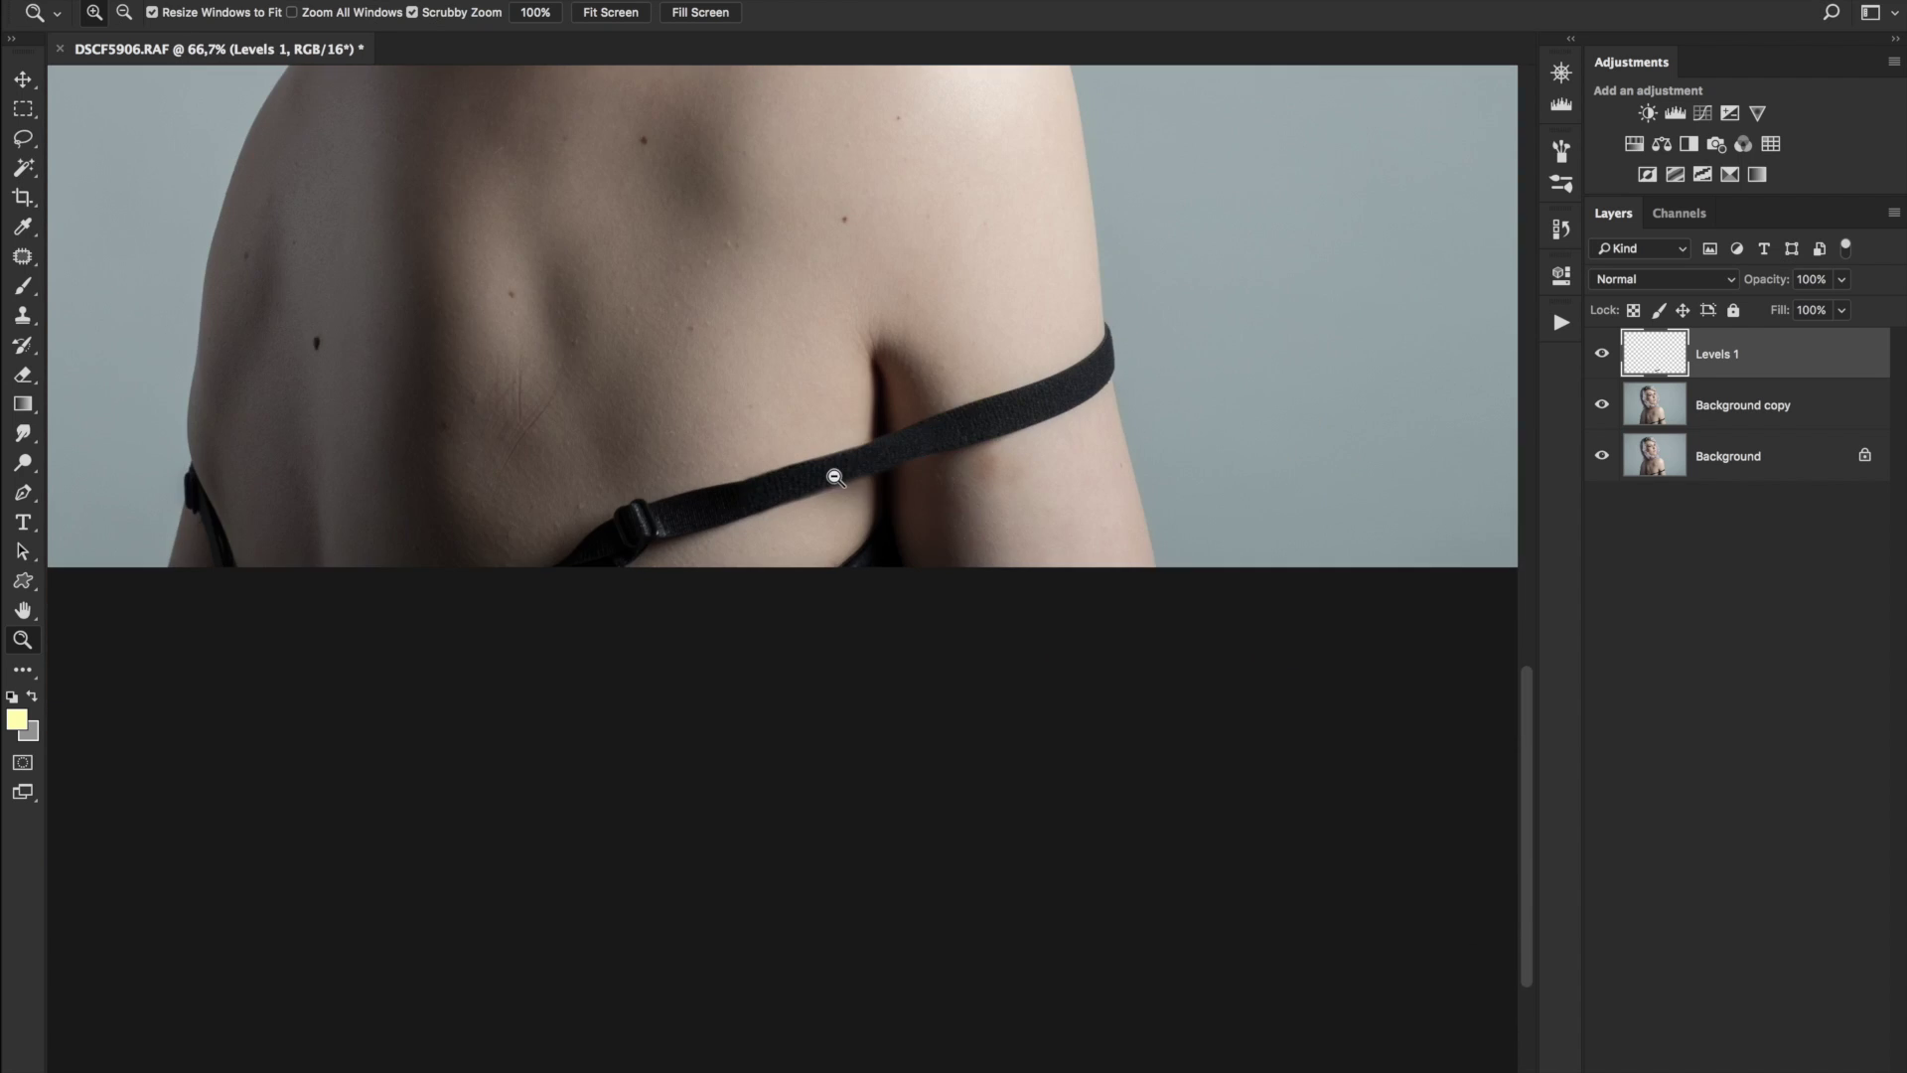
pyautogui.keyDown('alt'); pyautogui.click(945, 437); pyautogui.keyUp('alt')
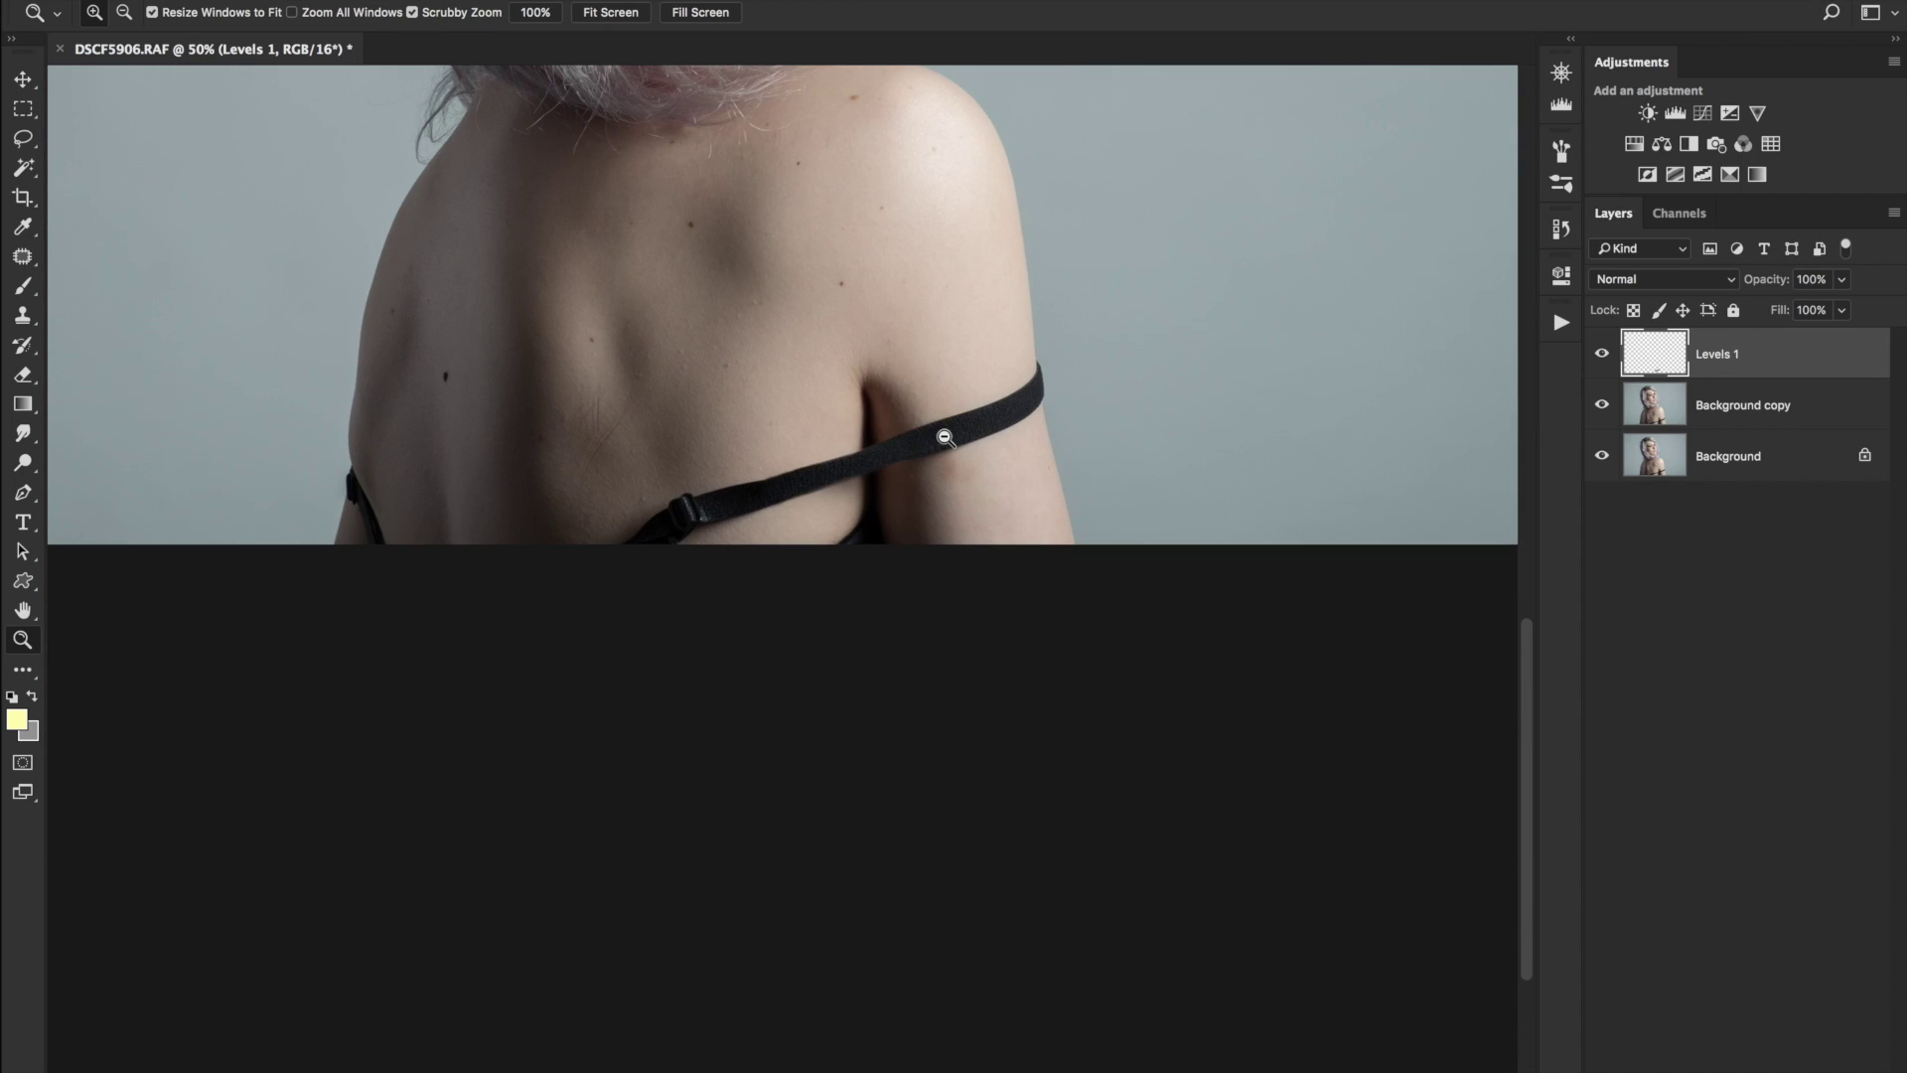
# - Compare the strap with and without the cloned patch by toggling the visibility of the Levels 1 layer
pyautogui.click(1595, 369)
pyautogui.click(1596, 370)
pyautogui.click(1597, 369)
pyautogui.click(1598, 370)
pyautogui.click(1599, 370)
pyautogui.click(1597, 369)
# - Stamp all visible layers into a new top layer and refine the strap's shape with Liquify inside a rectangular selection around it
pyautogui.moveTo(810, 469); pyautogui.dragTo(900, 447)
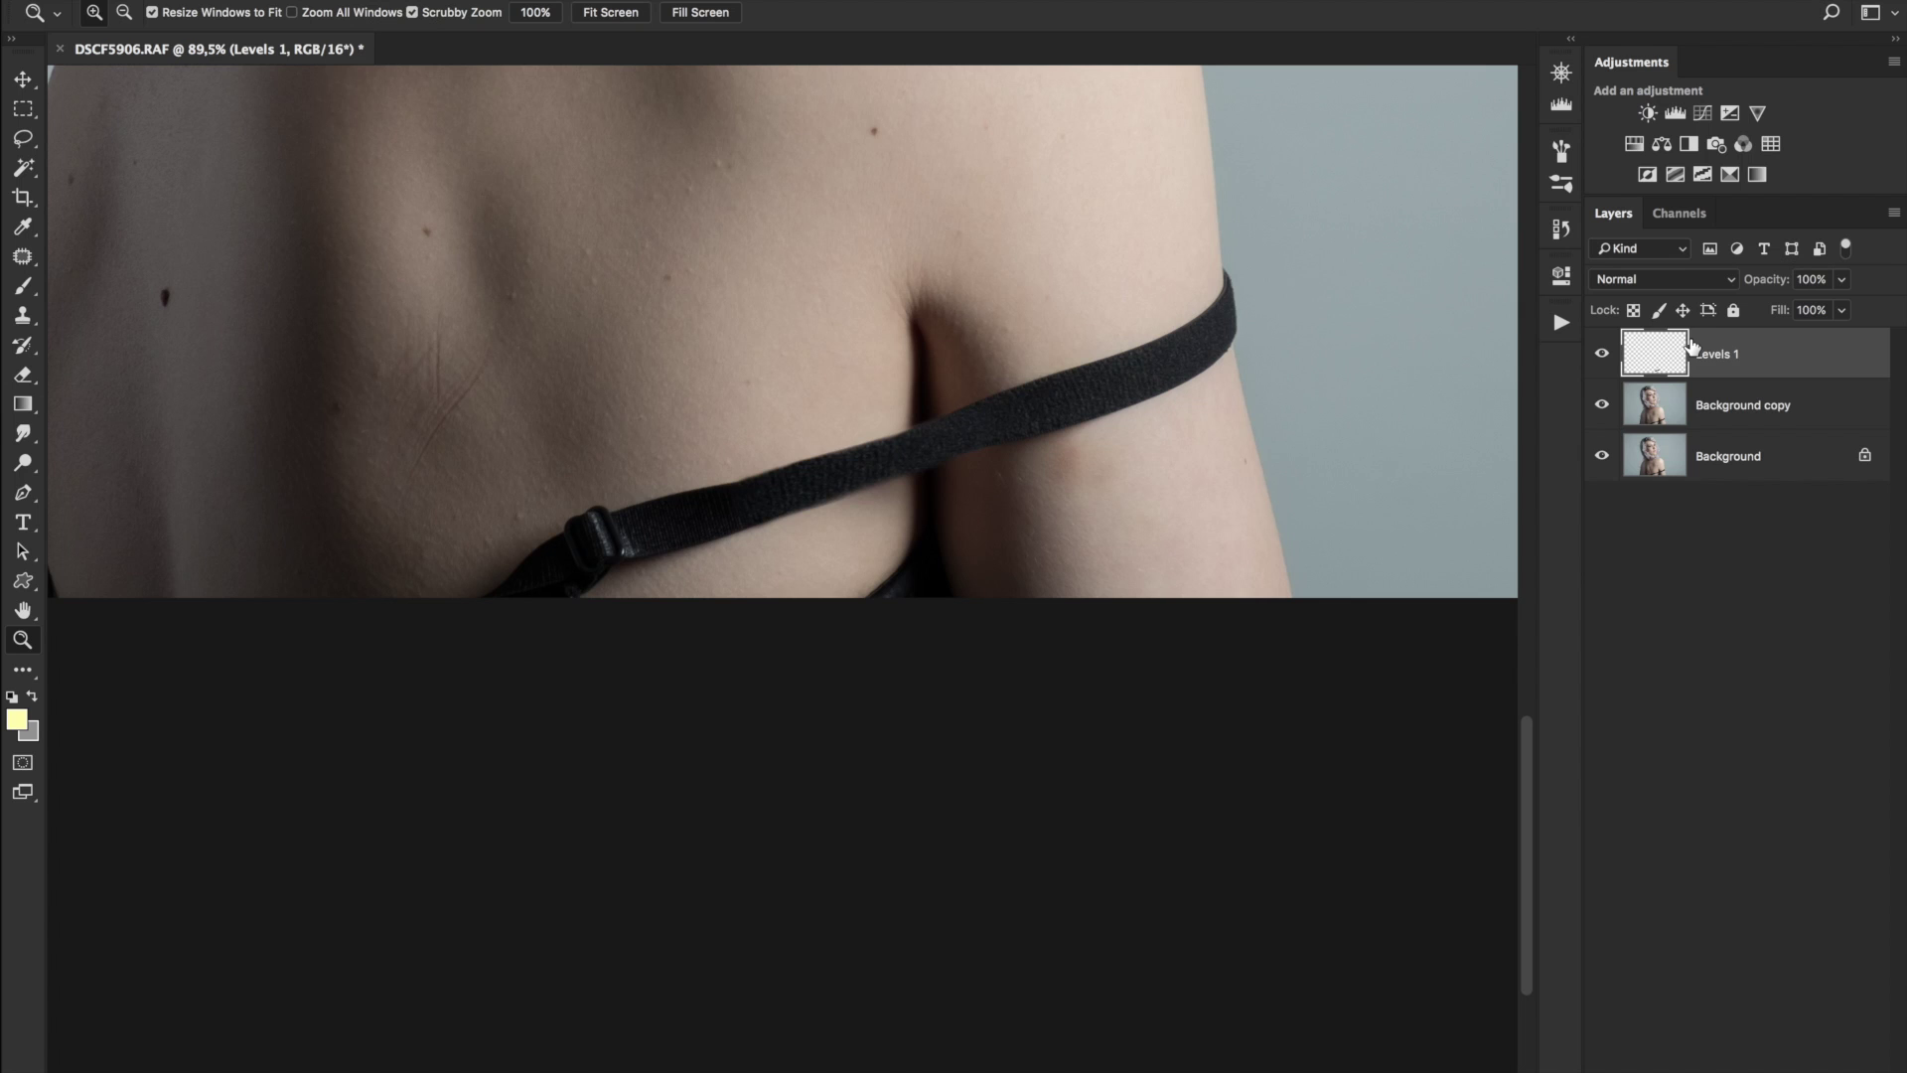
pyautogui.press('super+alt+shift+e')
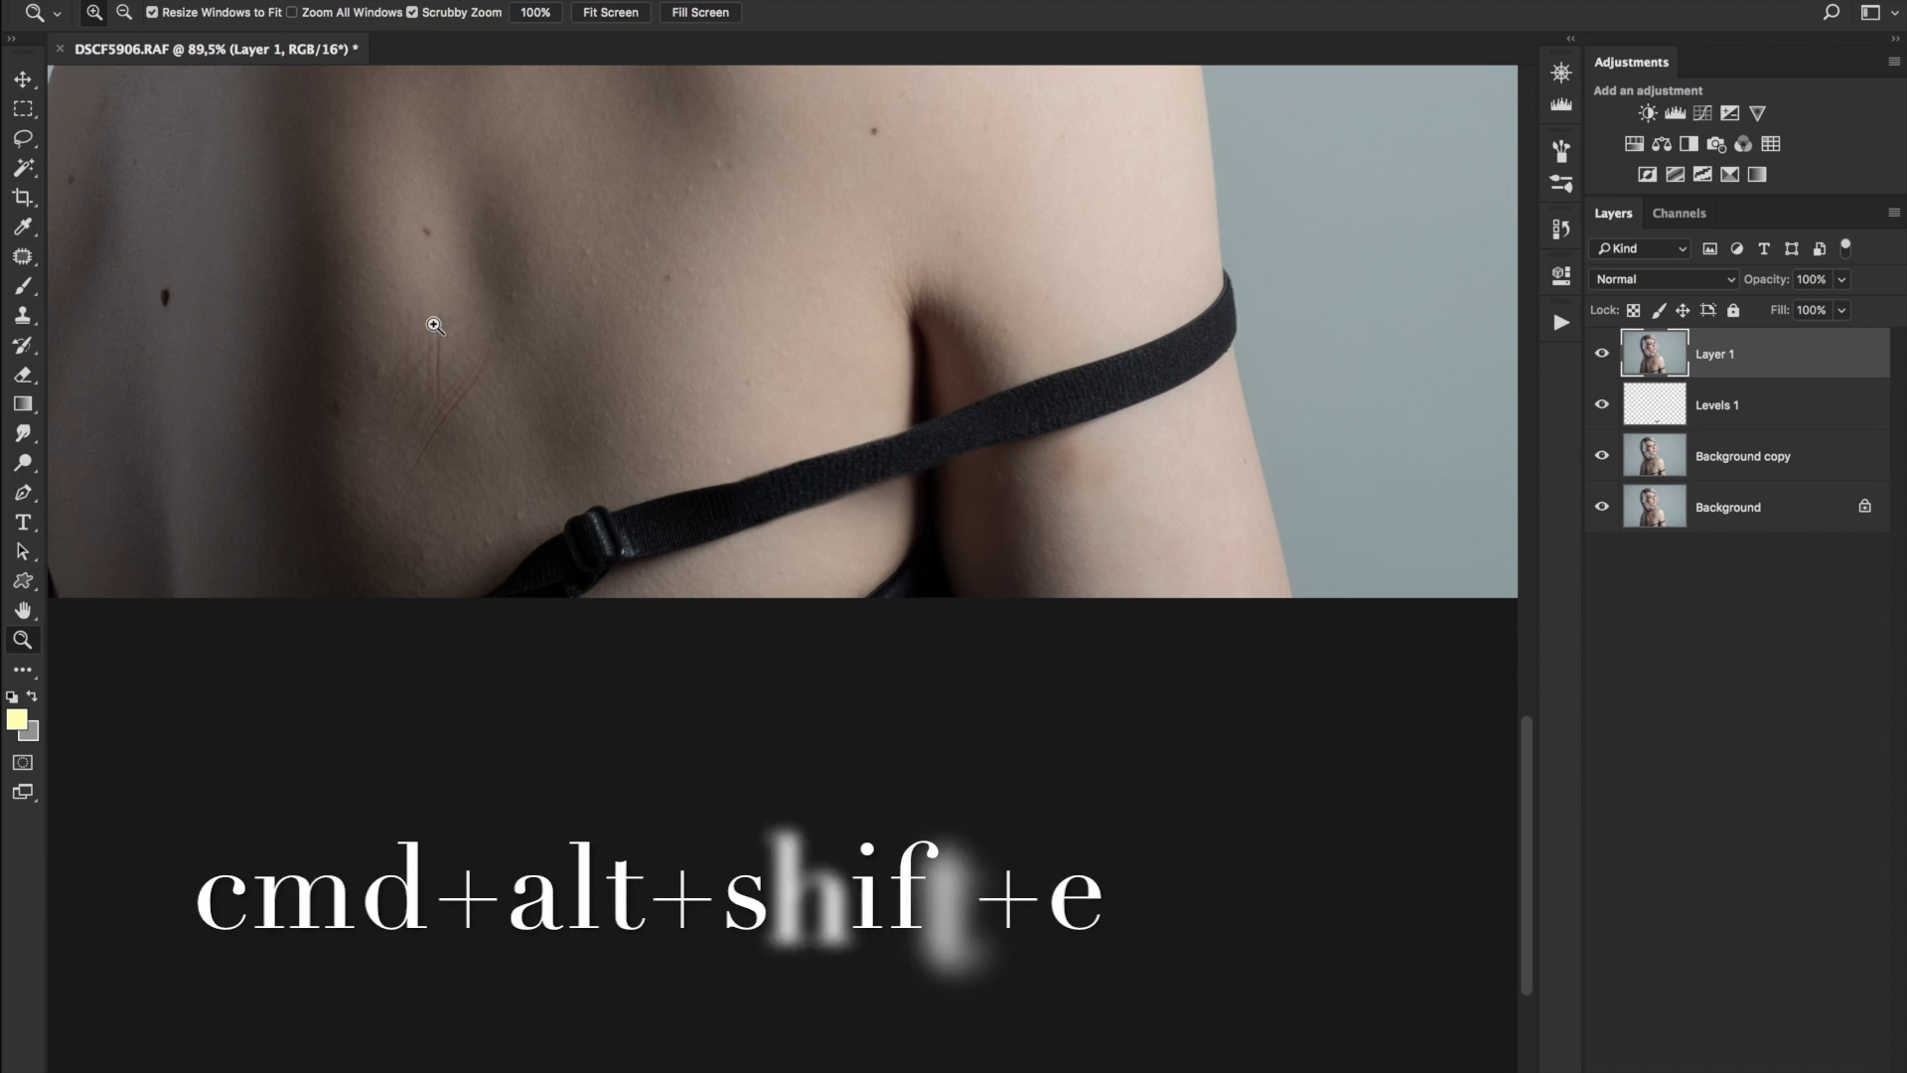
pyautogui.click(23, 109)
pyautogui.moveTo(537, 341); pyautogui.dragTo(1090, 605)
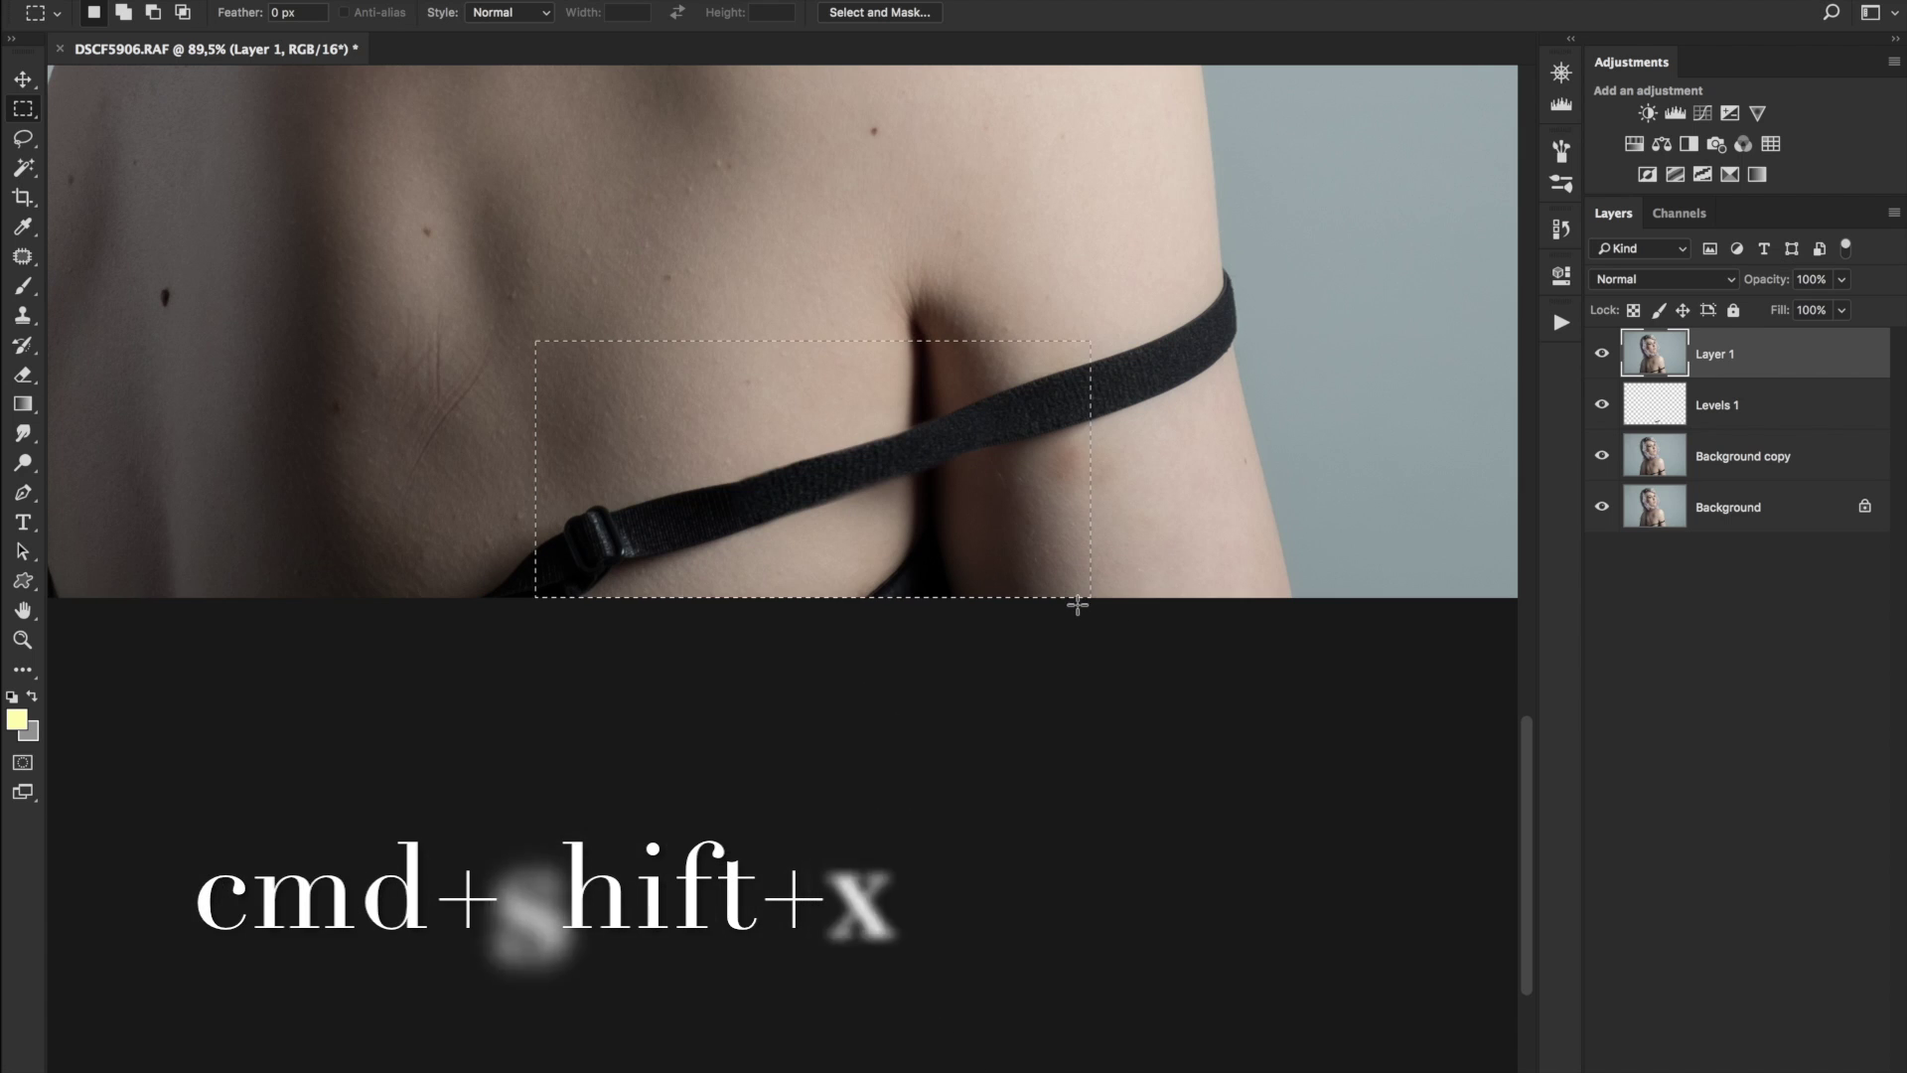
pyautogui.press('super+shift+x')
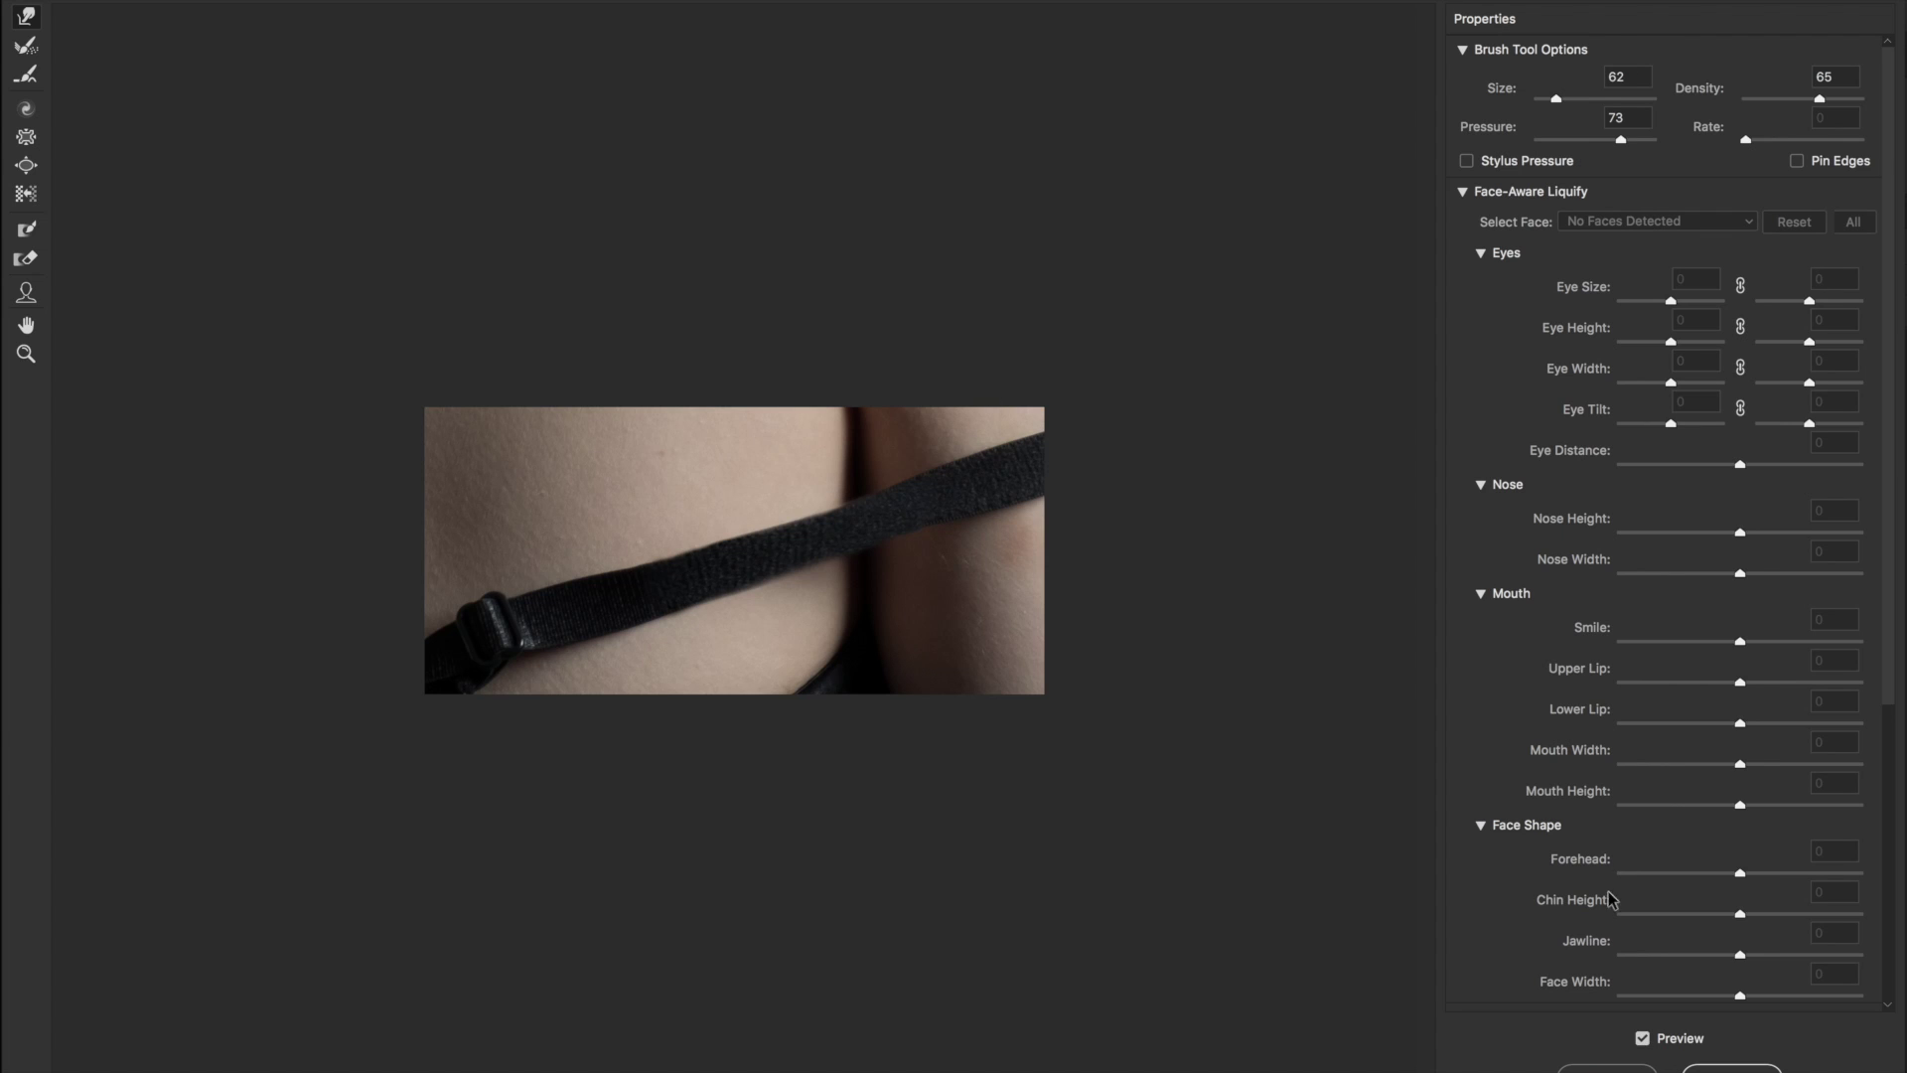
pyautogui.press('Return')
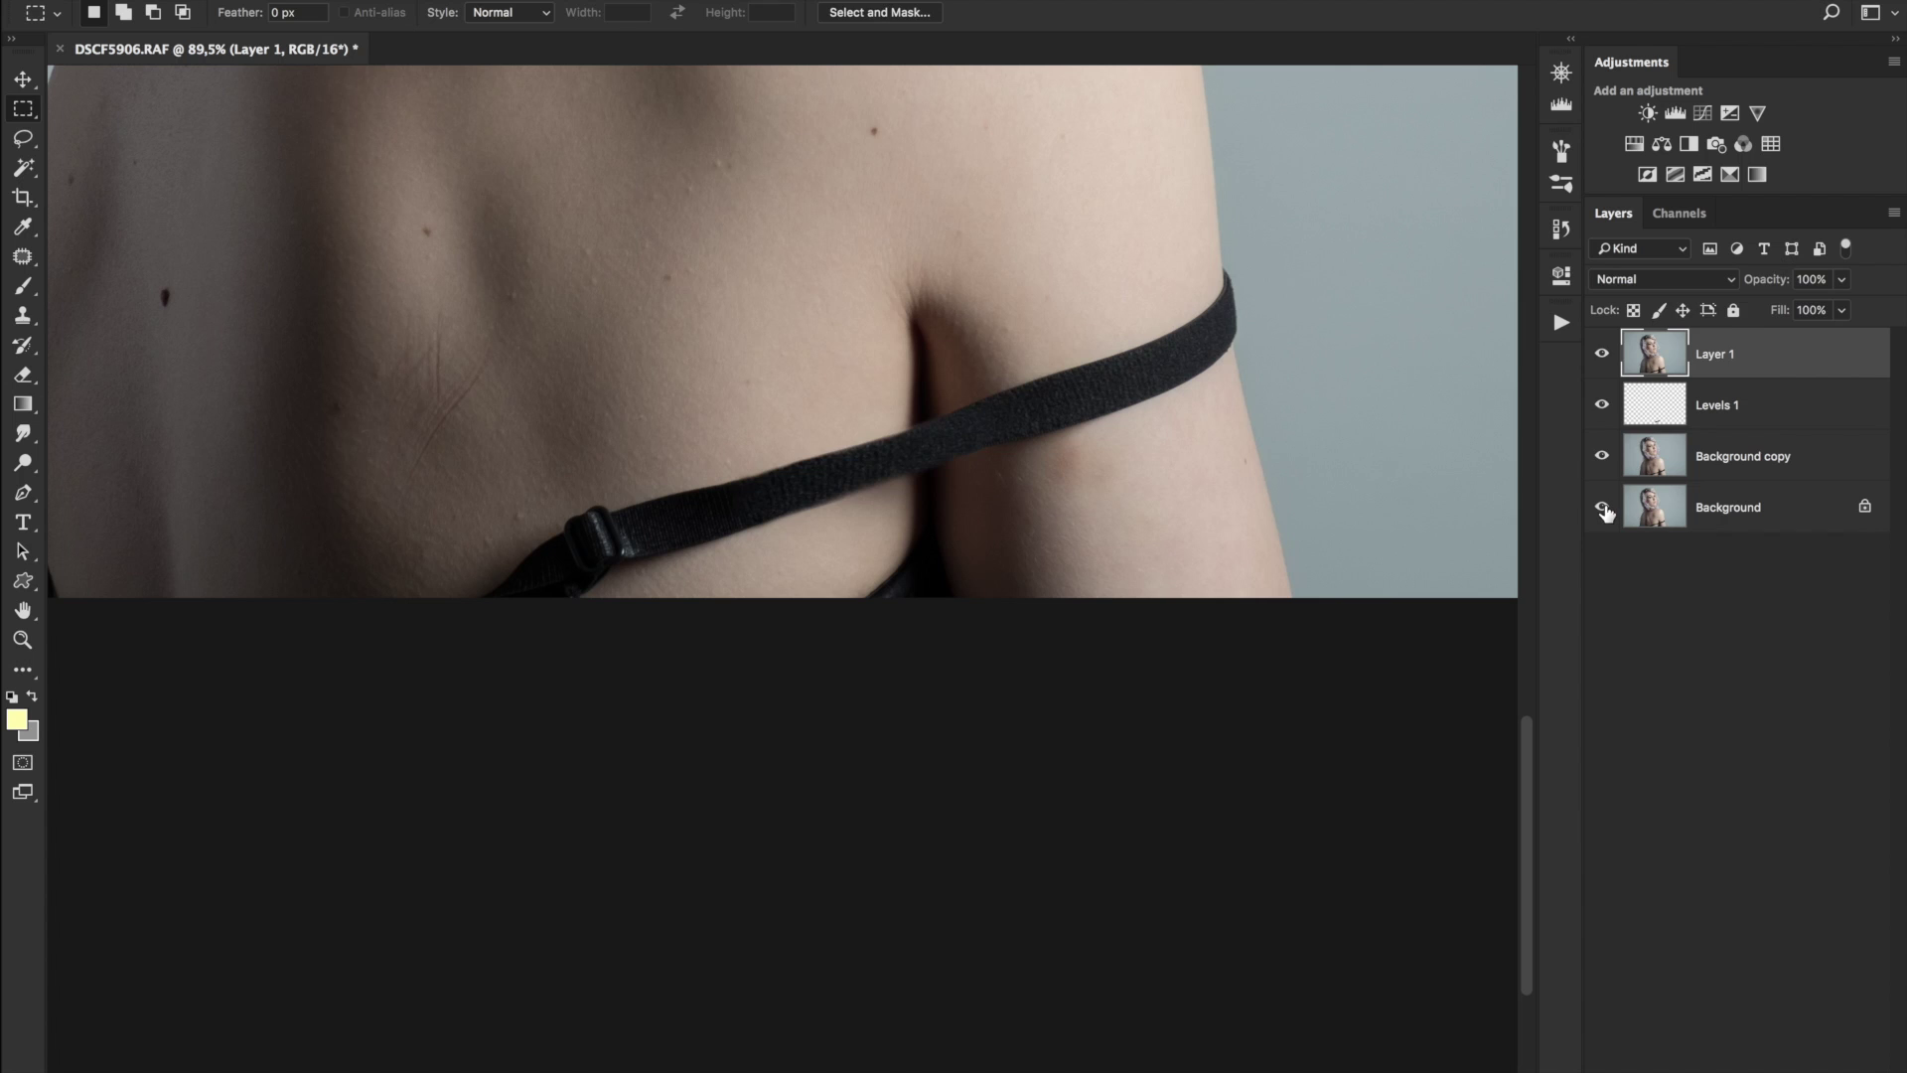
# - Compare the retouched strap with the original Background layer and view the whole portrait
pyautogui.keyDown('alt'); pyautogui.click(1602, 509); pyautogui.keyUp('alt')
pyautogui.keyDown('alt'); pyautogui.click(1602, 509); pyautogui.keyUp('alt')
pyautogui.keyDown('alt'); pyautogui.click(1602, 508); pyautogui.keyUp('alt')
pyautogui.keyDown('alt'); pyautogui.click(1602, 508); pyautogui.keyUp('alt')
pyautogui.moveTo(829, 387); pyautogui.dragTo(769, 402)
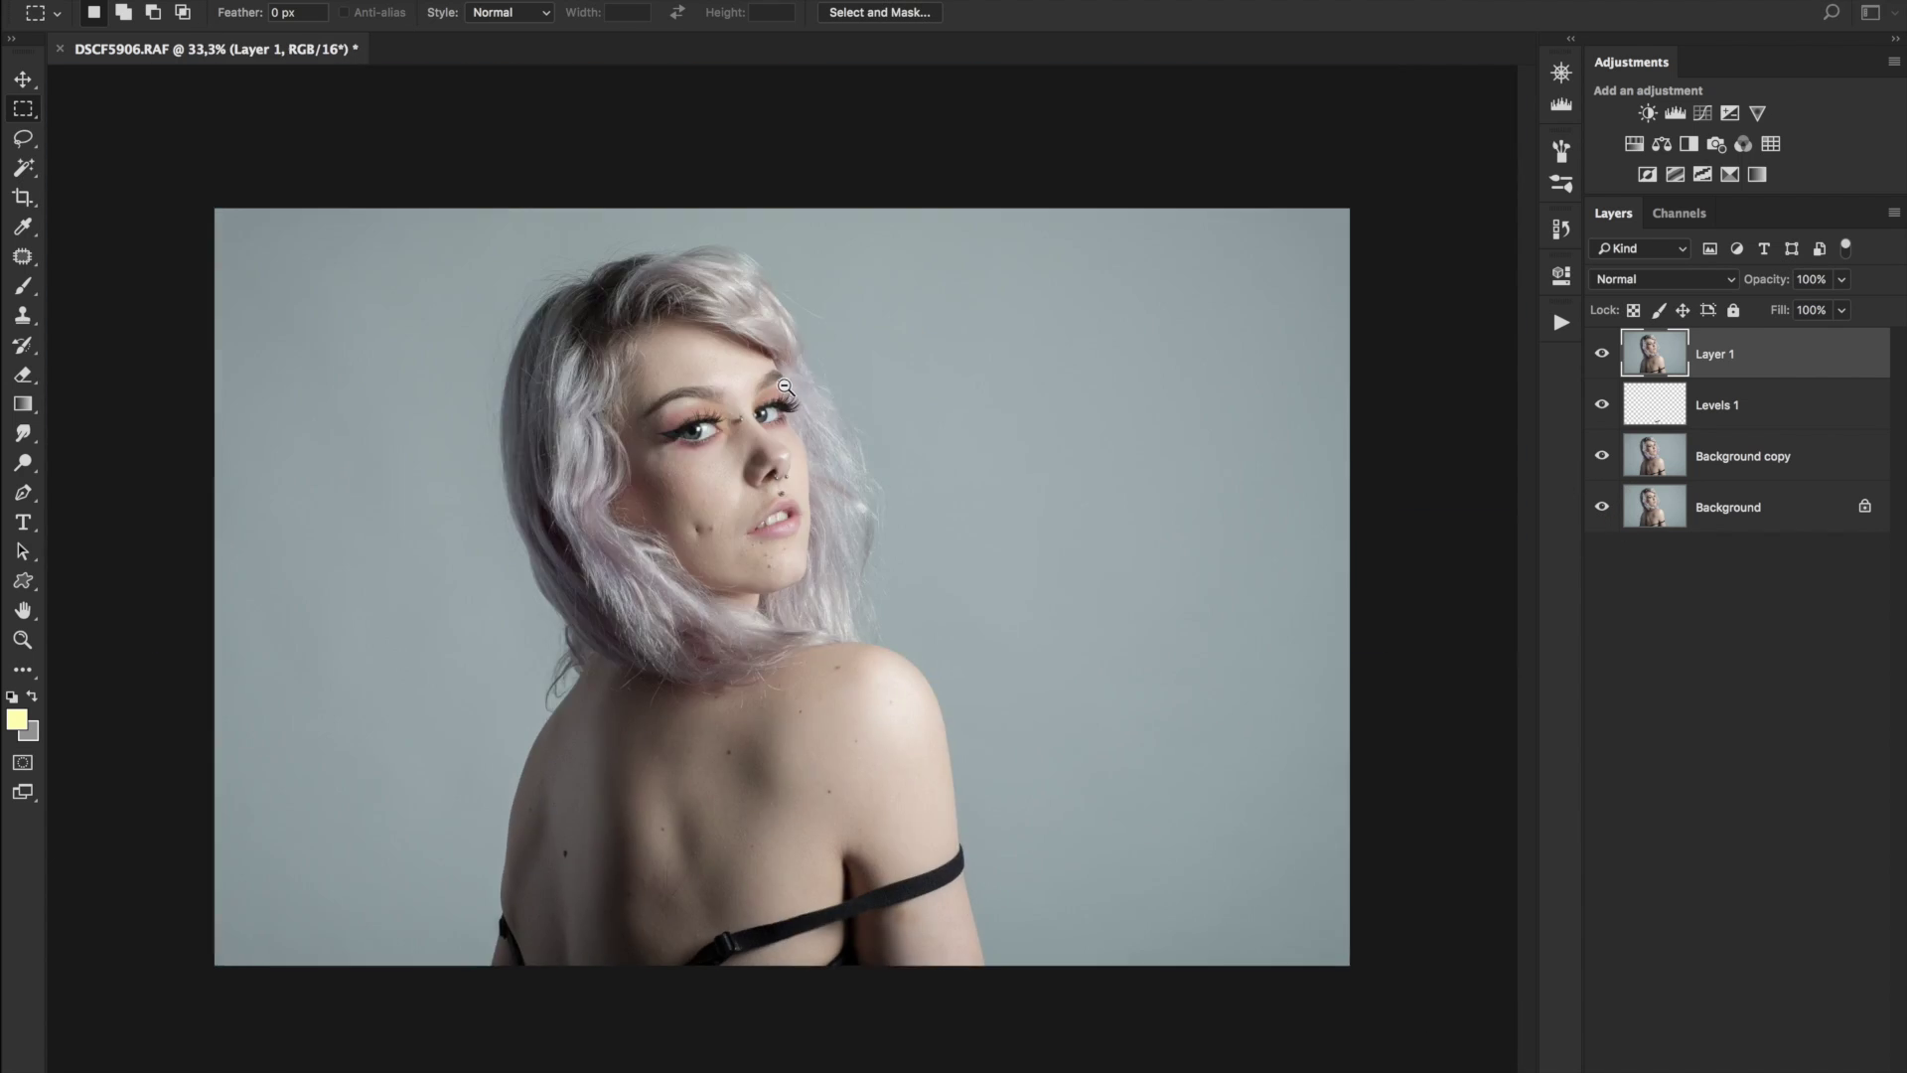